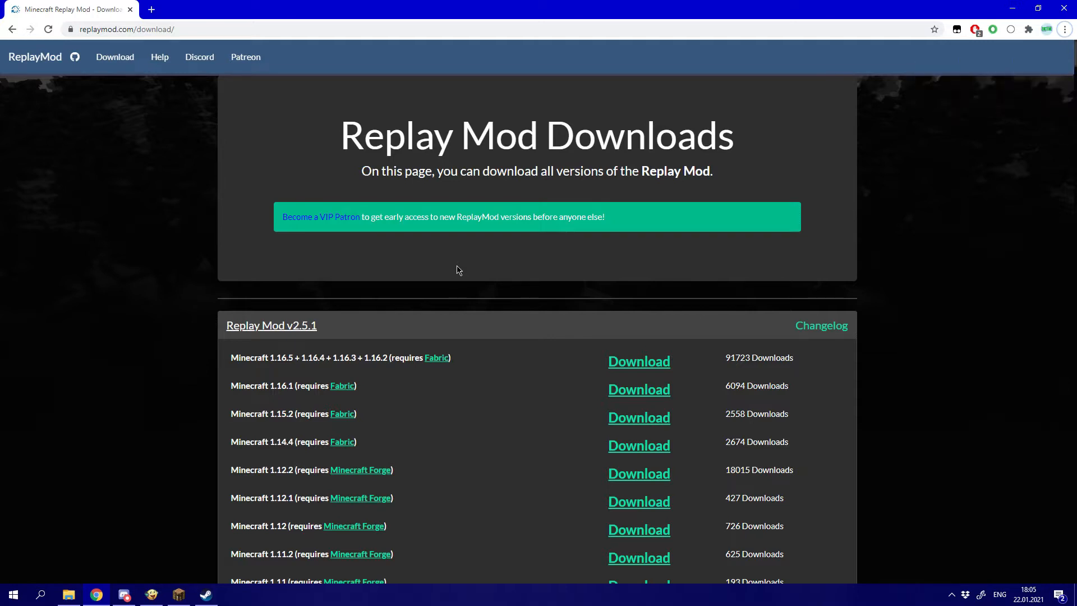
# Download Replay Mod v2.5.1 for Minecraft 1.16.4 and move its jar file into the Minecraft mods folder.
pyautogui.click(115, 58)
pyautogui.click(629, 360)
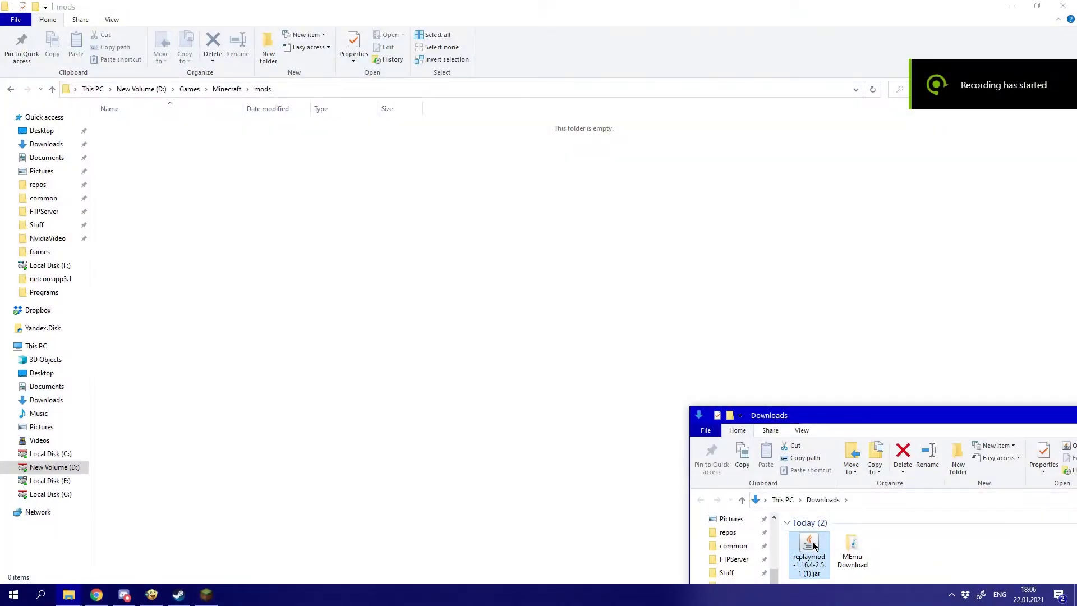
pyautogui.moveTo(813, 546); pyautogui.dragTo(211, 210)
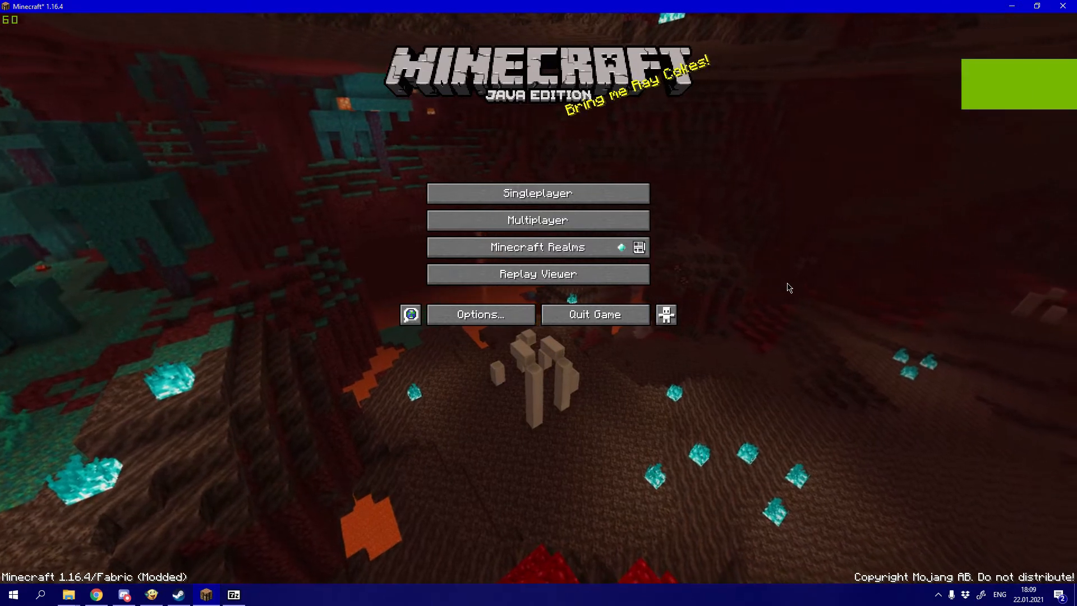
# Load the singleplayer world named WORLD with singleplayer recording enabled.
pyautogui.click(580, 190)
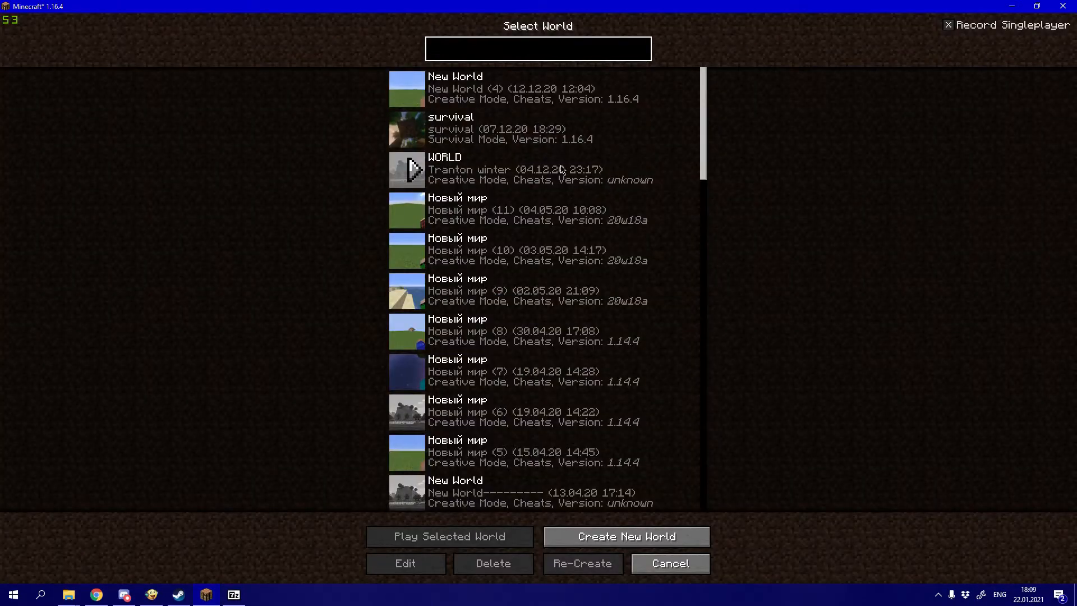
pyautogui.click(449, 159)
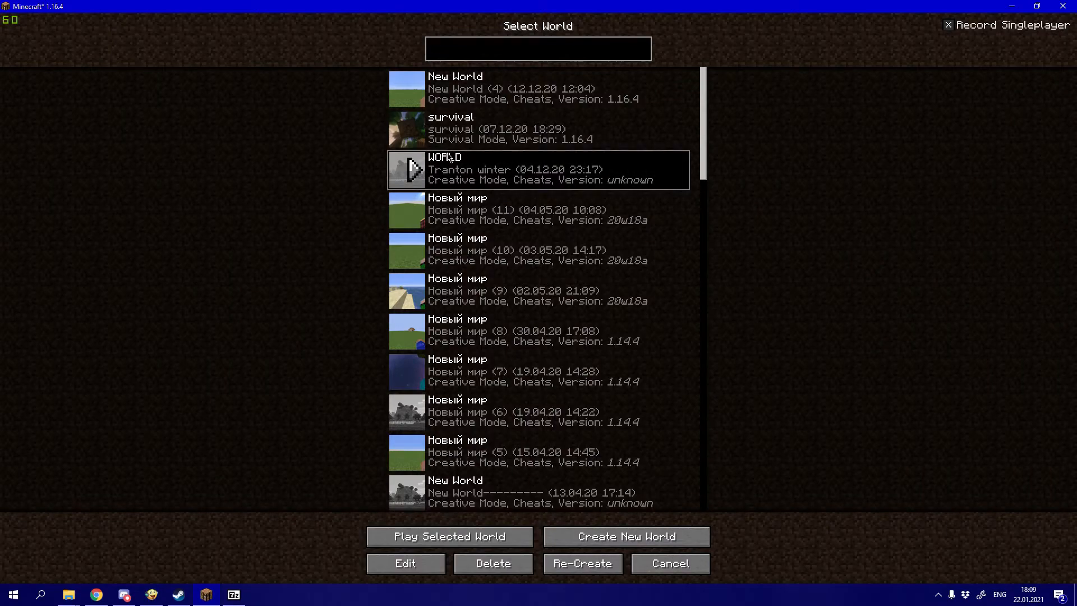
pyautogui.click(457, 537)
pyautogui.click(603, 153)
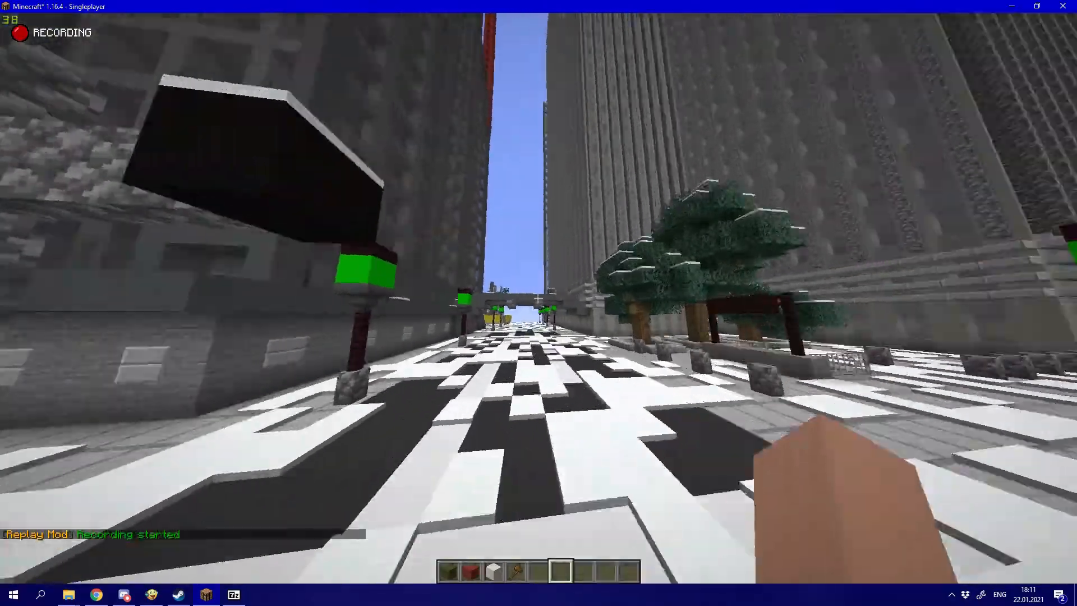
# Fly the player through the snowy city streets past the construction site to record footage.
pyautogui.press('w')
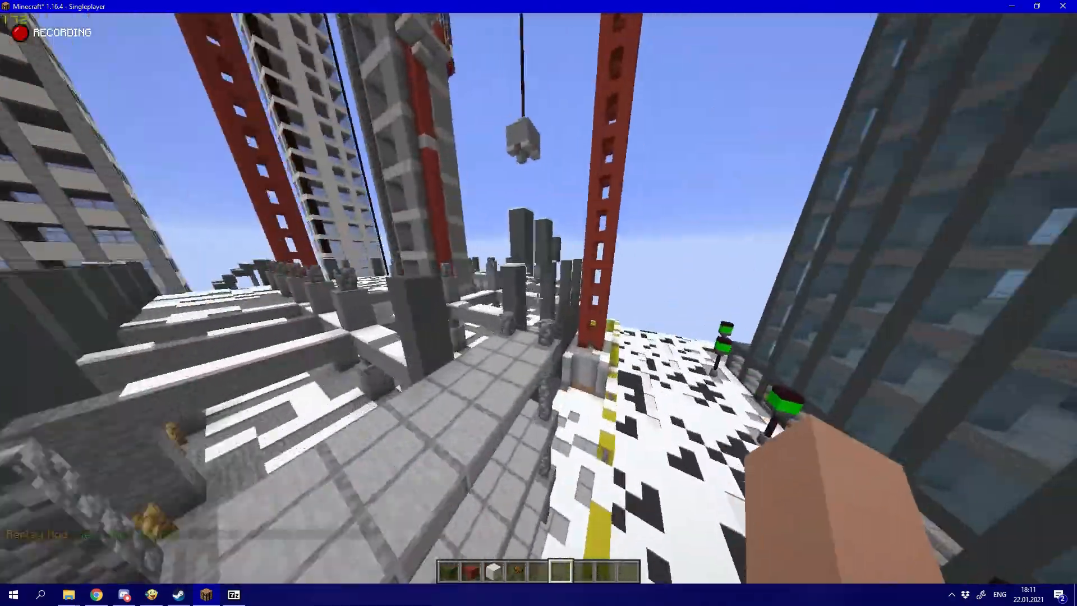
pyautogui.press('w')
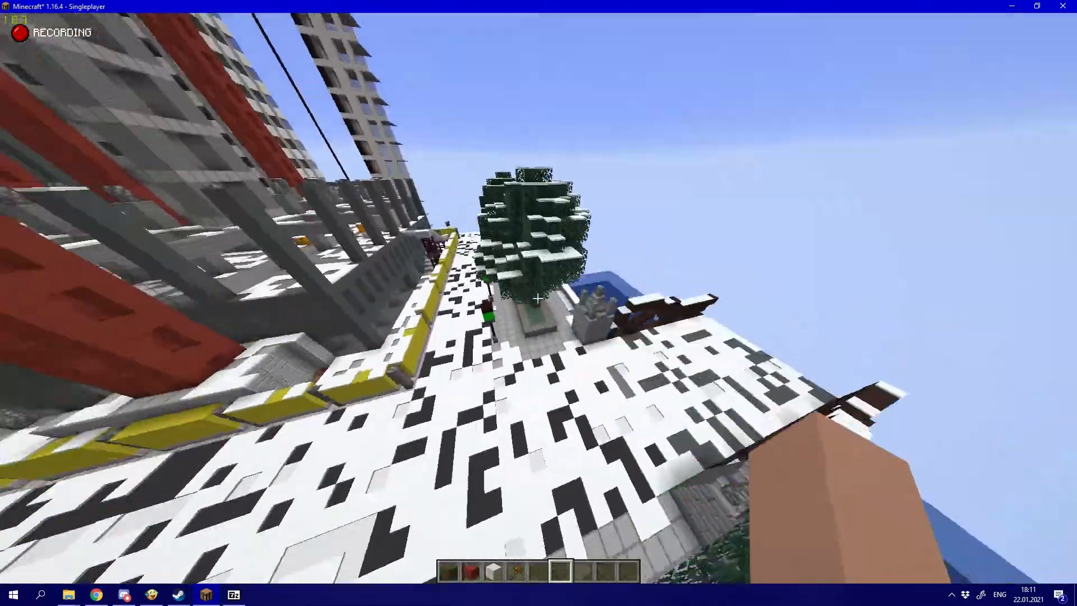
pyautogui.press('w')
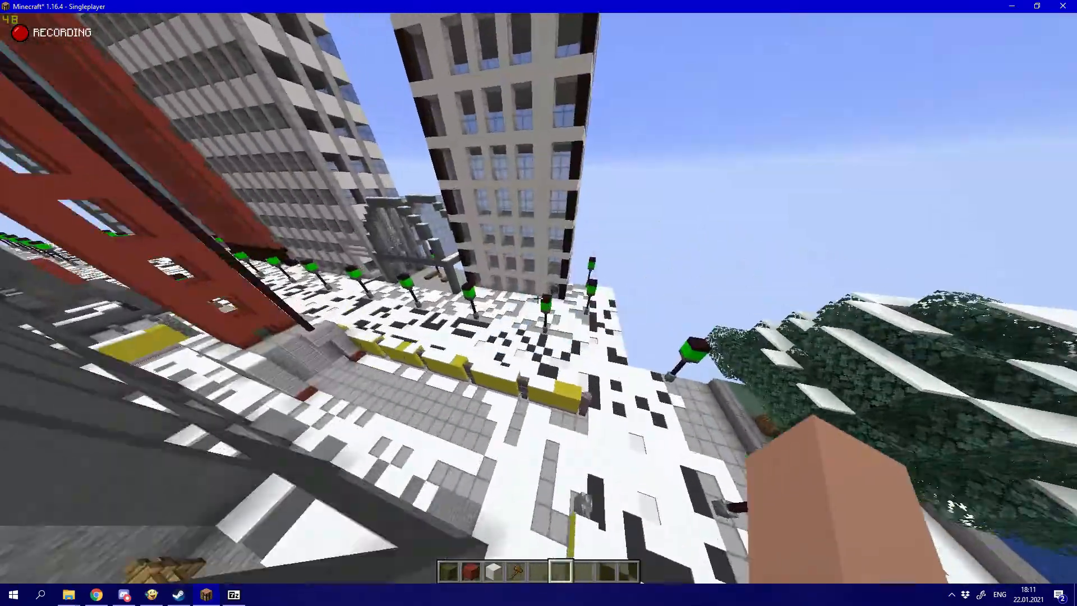
pyautogui.press('w')
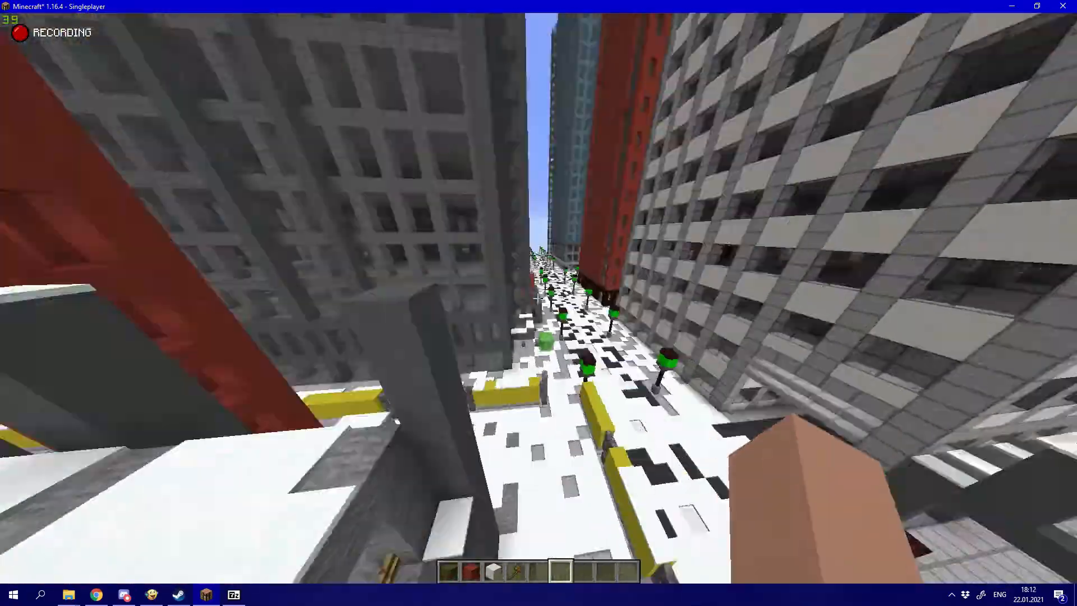
pyautogui.press('Escape')
pyautogui.click(473, 253)
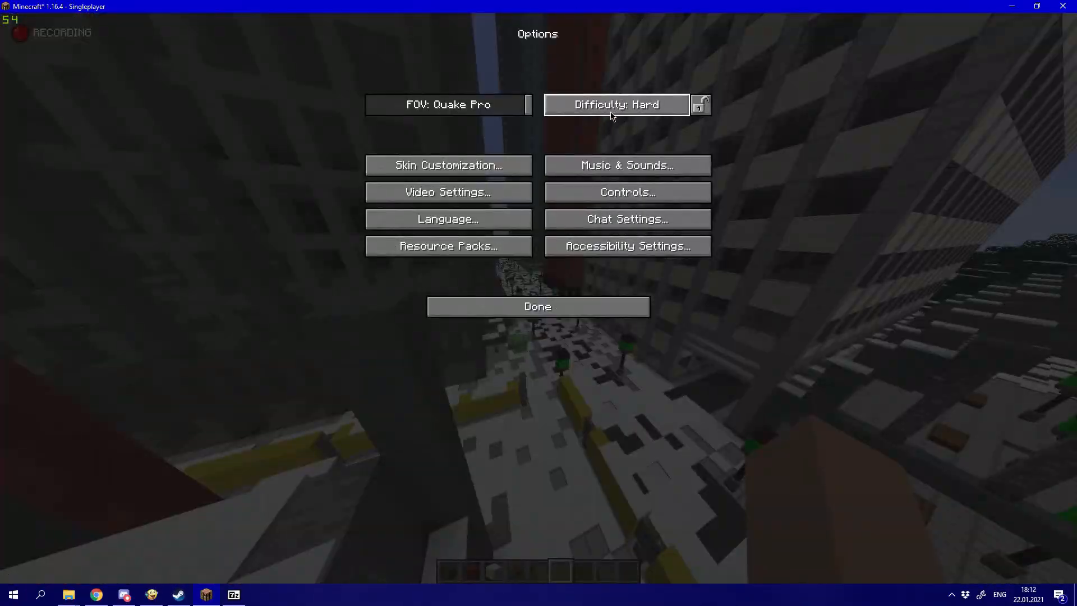
pyautogui.press('Escape')
pyautogui.press('Escape')
# Move to the snowy rooftop overlooking the towers and take a screenshot with the game interface hidden.
pyautogui.press('w')
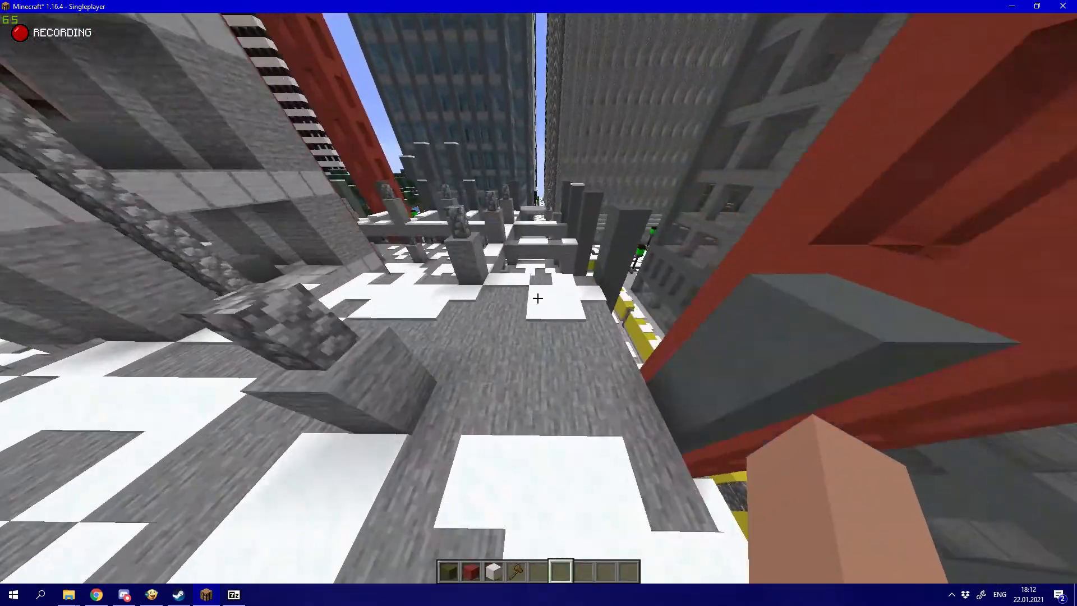
pyautogui.press('w')
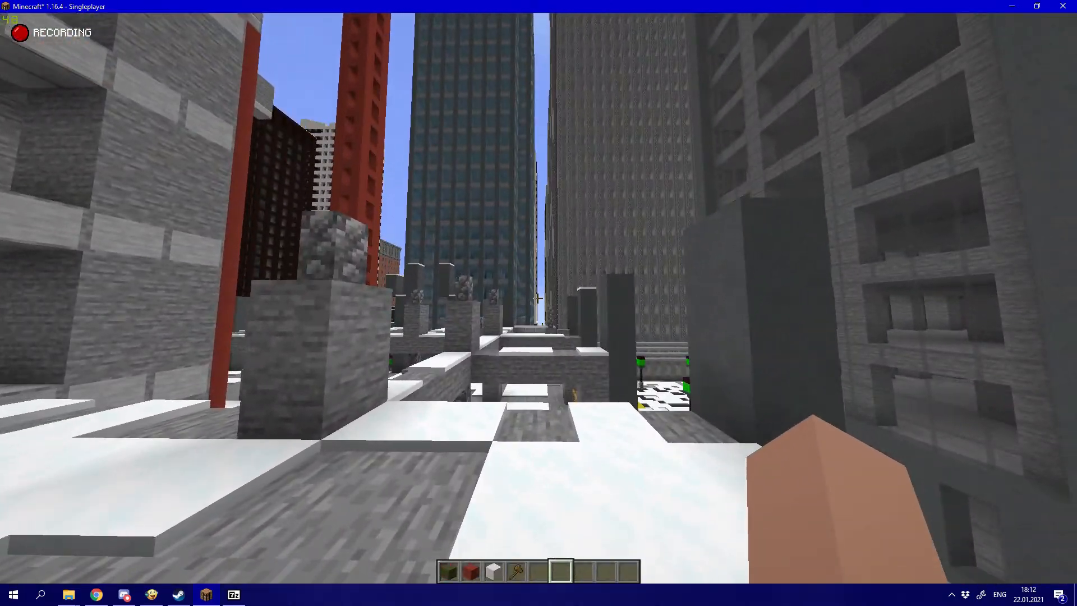
pyautogui.press('F1')
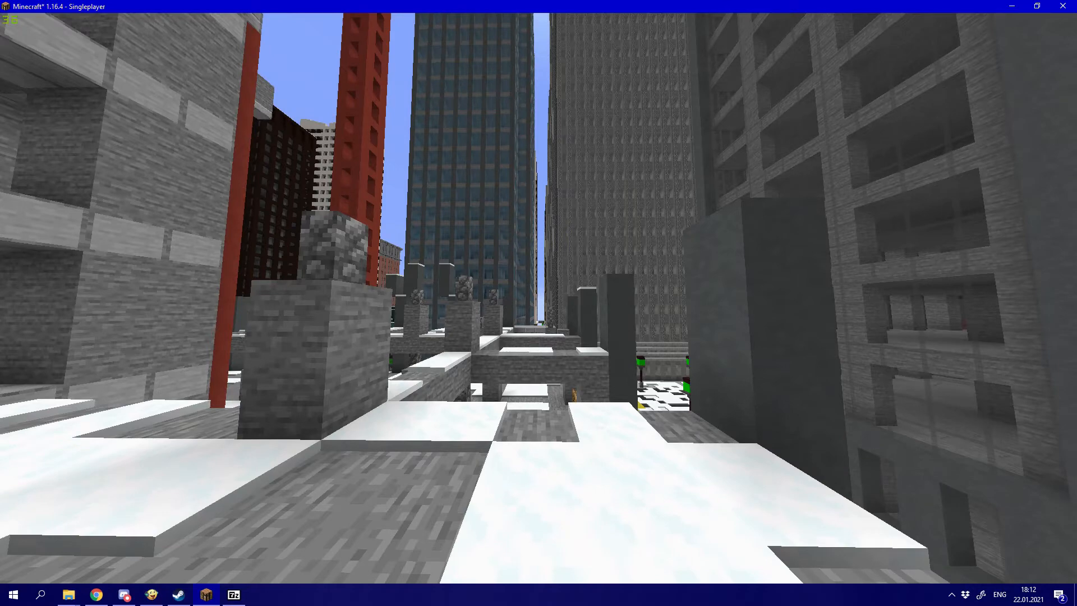
pyautogui.press('F1')
# Open the saved screenshot from its chat link to view it, and return to the game.
pyautogui.press('t')
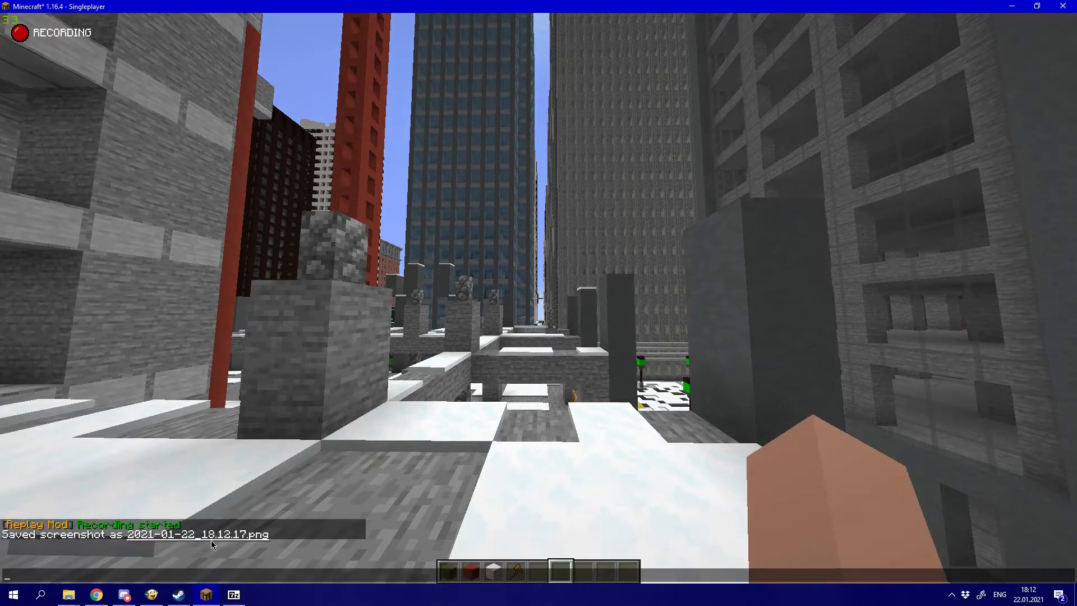
pyautogui.click(245, 538)
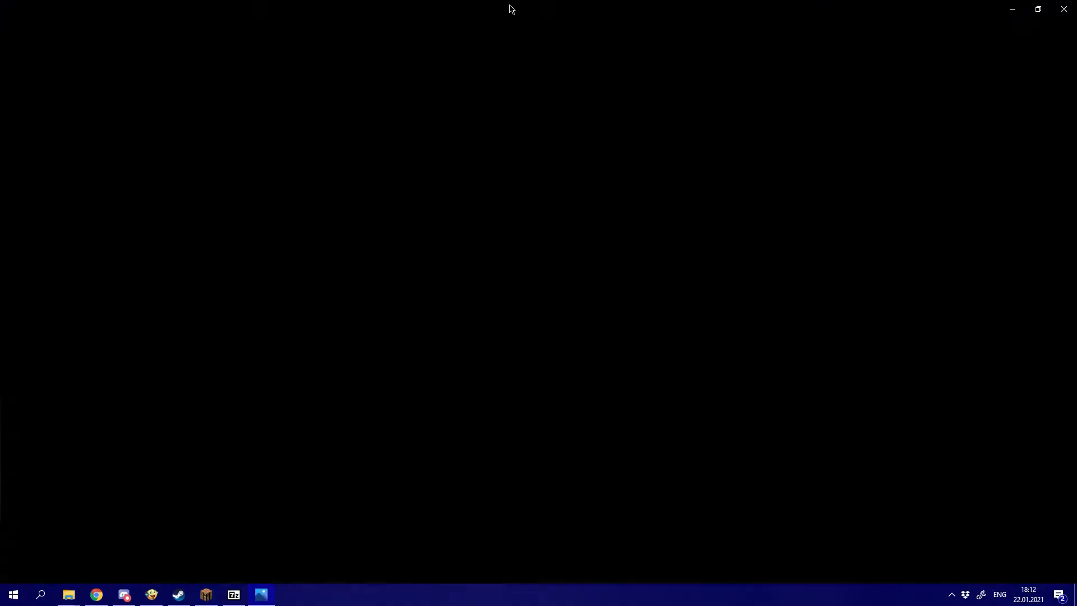
pyautogui.click(505, 288)
pyautogui.press('Escape')
# Save and quit the world to the title screen and finish saving the replay file under its default name.
pyautogui.press('Escape')
pyautogui.click(550, 286)
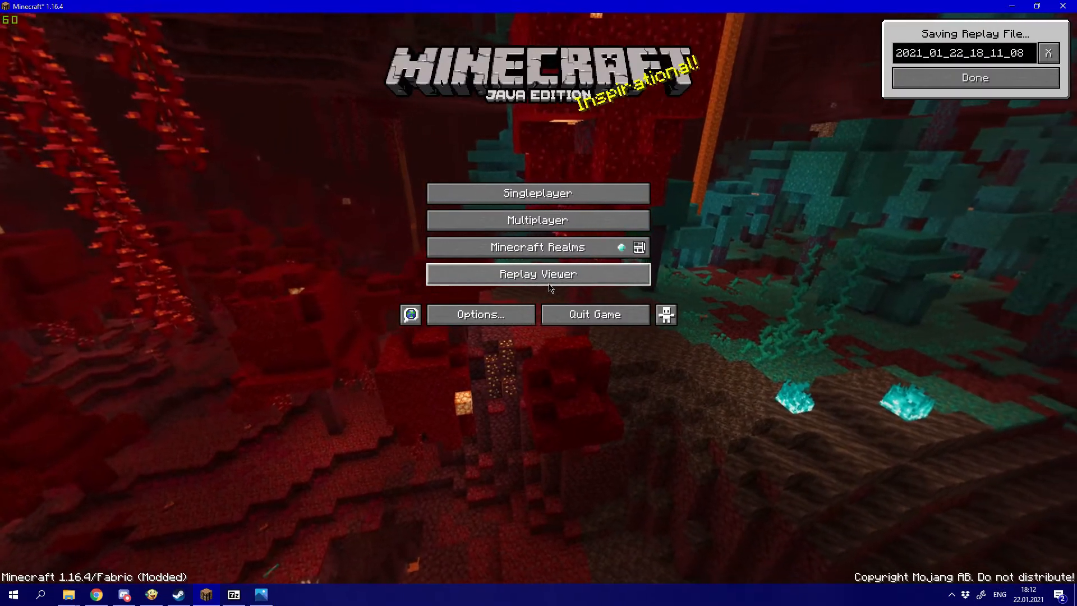
pyautogui.click(955, 81)
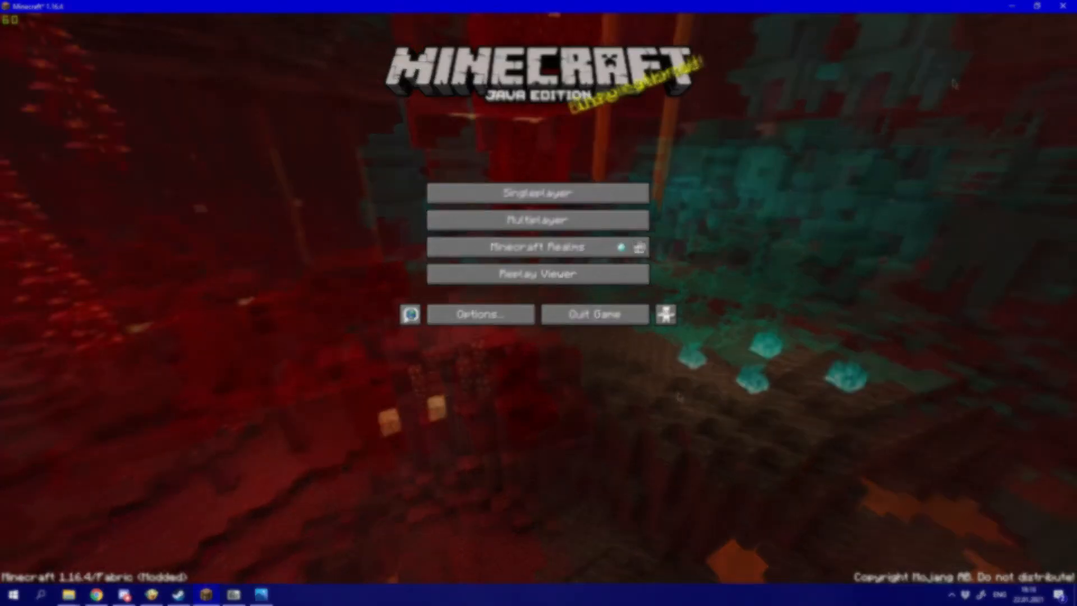
# Load the replay 2021_01_22_18_11_08 in the Replay Viewer and jump to just before the middle of its timeline.
pyautogui.click(596, 273)
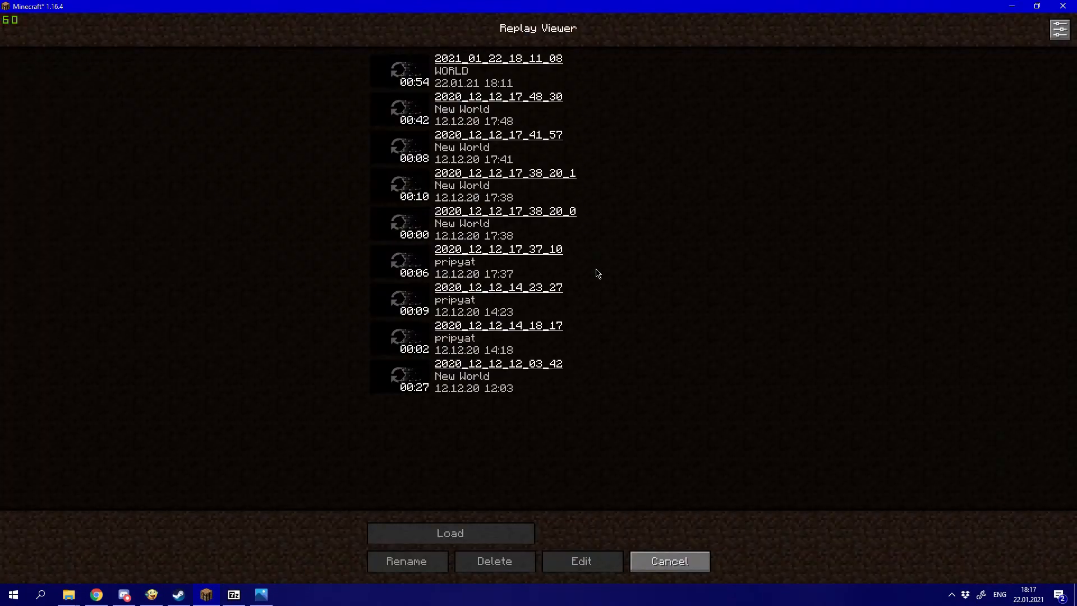
pyautogui.doubleClick(501, 77)
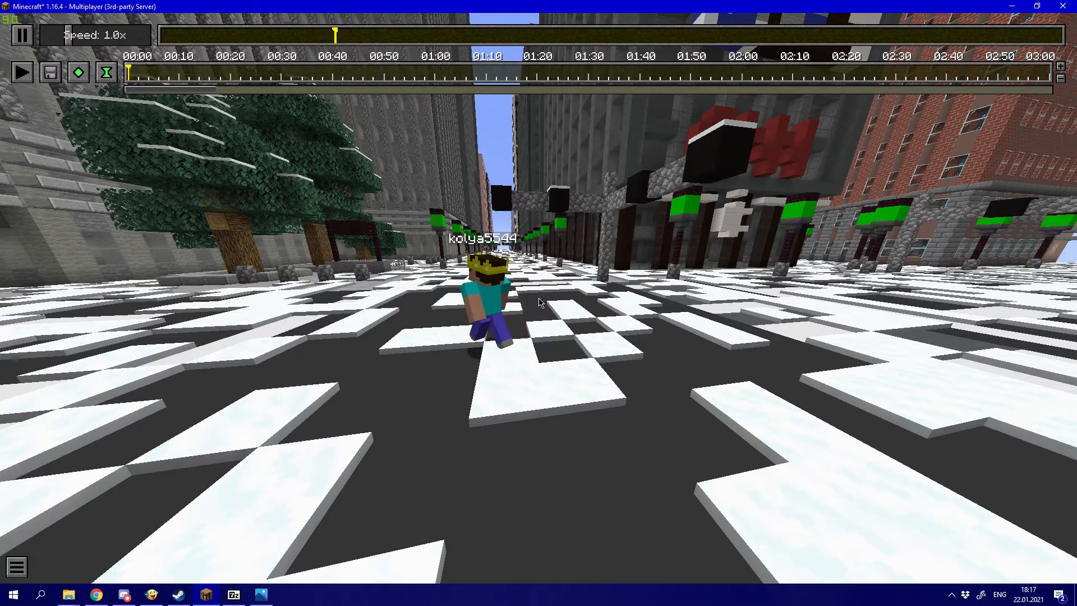
pyautogui.click(576, 40)
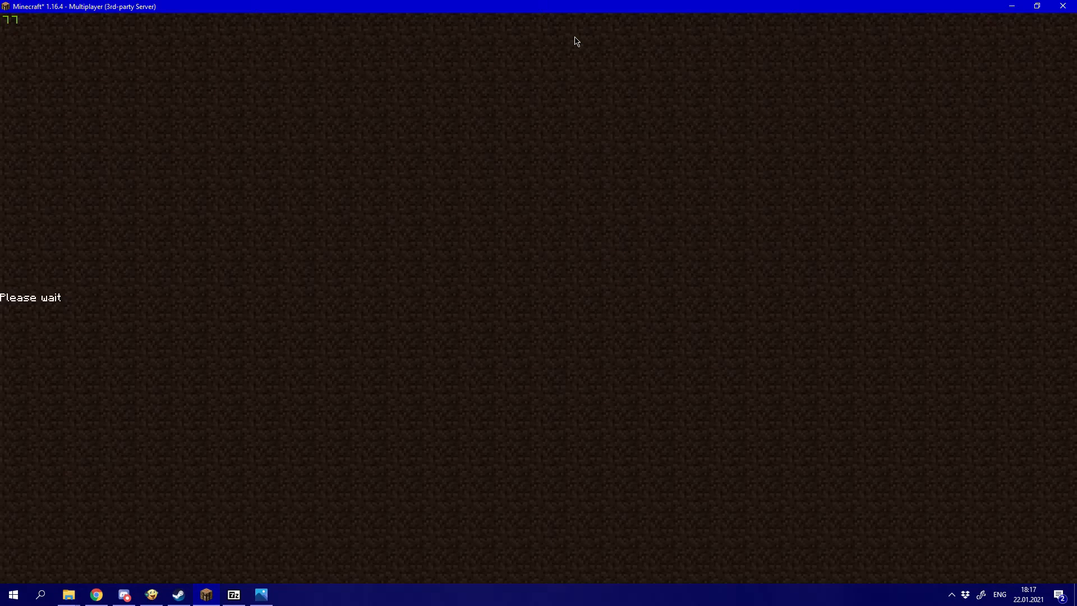
# Fly the free camera from the street to the construction site to find the recorded player.
pyautogui.press('Escape')
pyautogui.press('w')
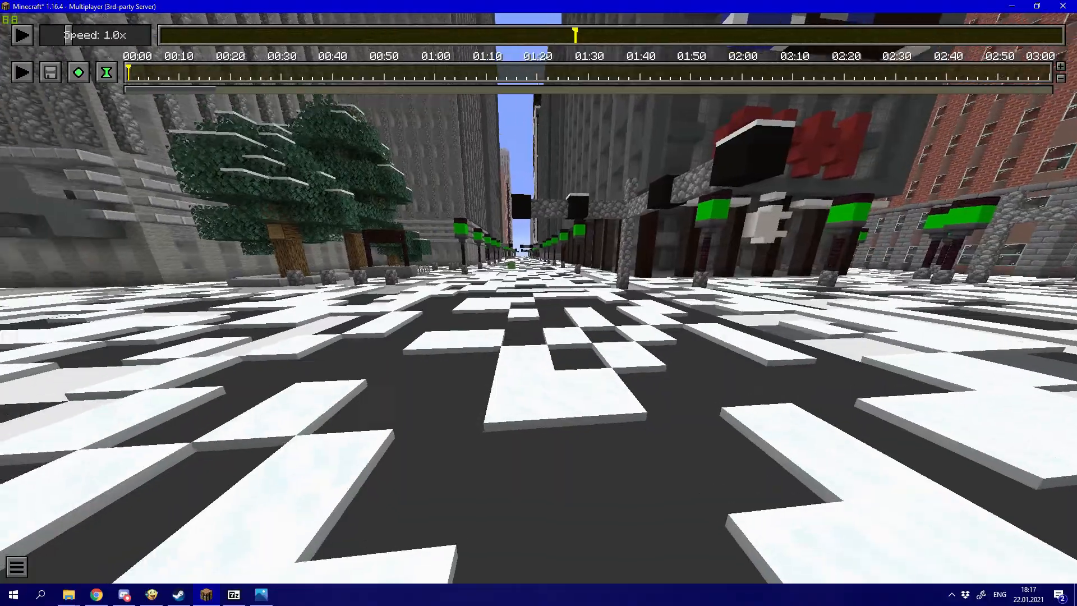
pyautogui.press('w')
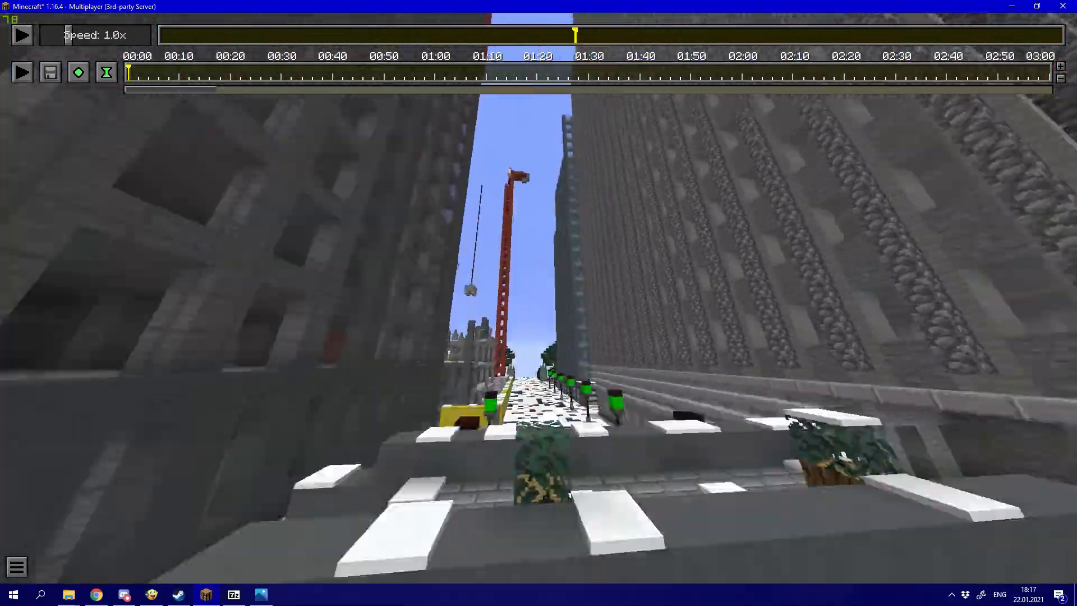
pyautogui.press('w')
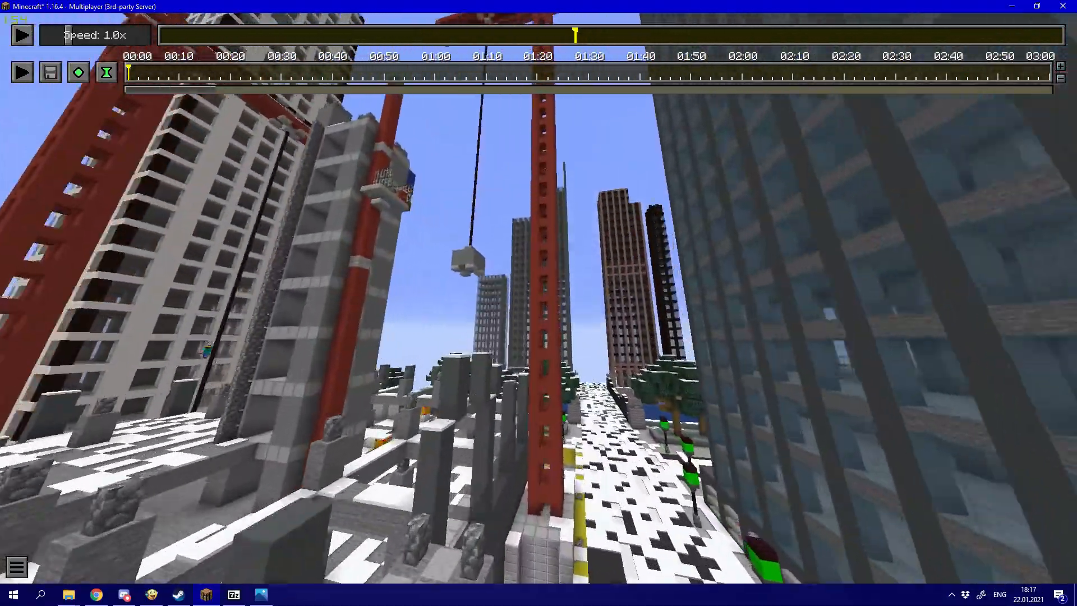
pyautogui.press('w')
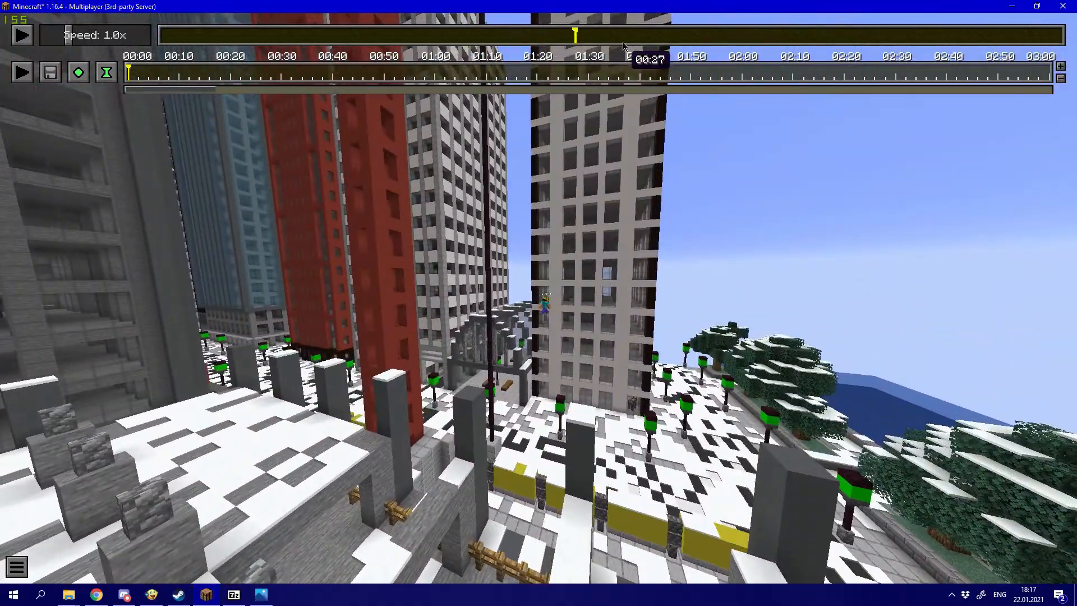
# Skip further ahead on the replay timeline, play a few seconds of the recording and pause it.
pyautogui.click(663, 35)
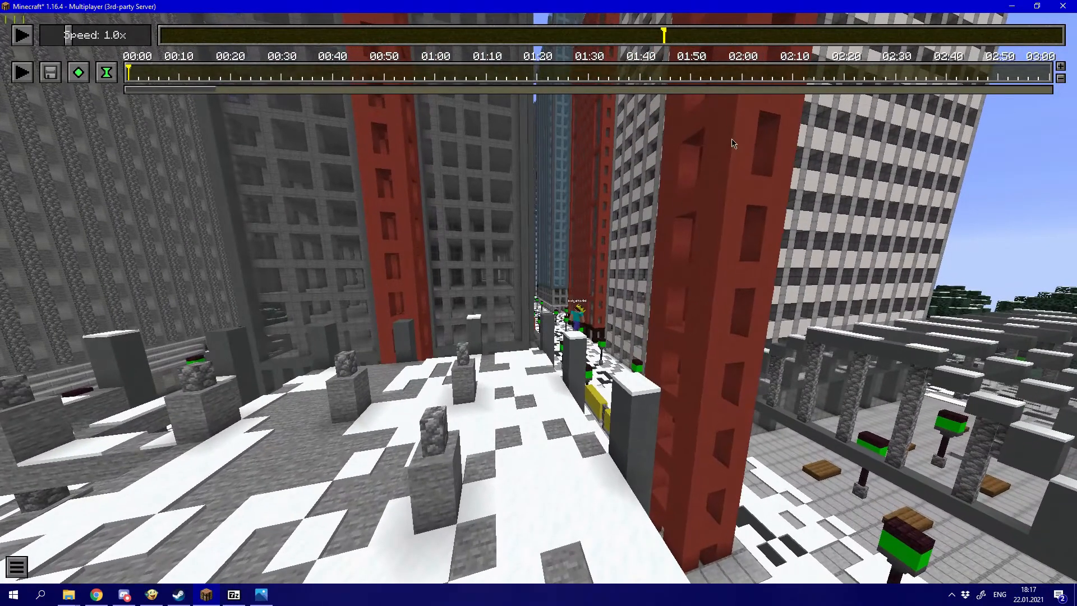
pyautogui.click(691, 35)
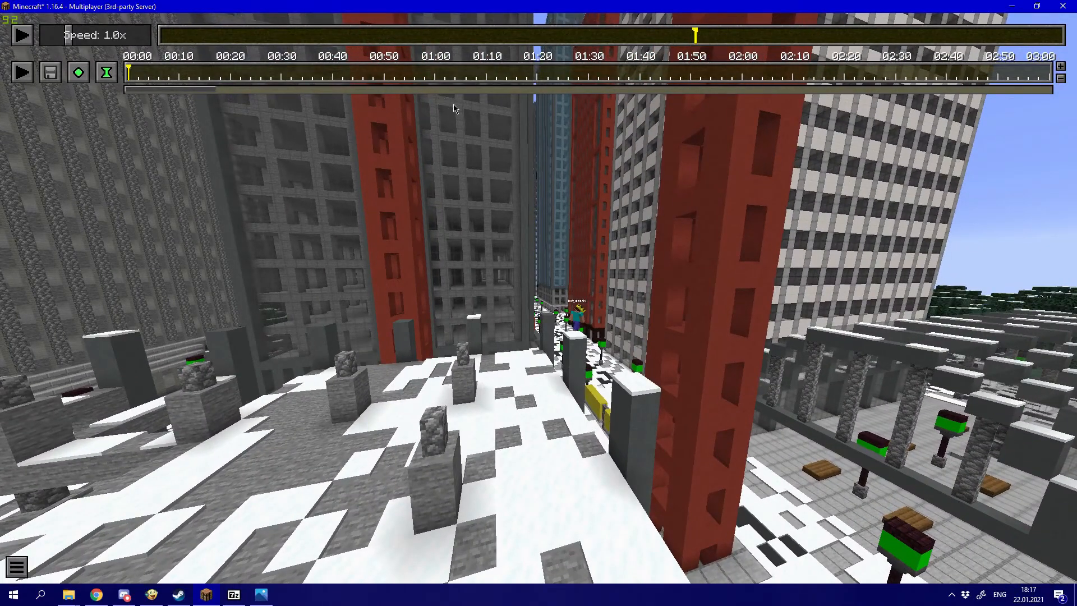
pyautogui.click(22, 35)
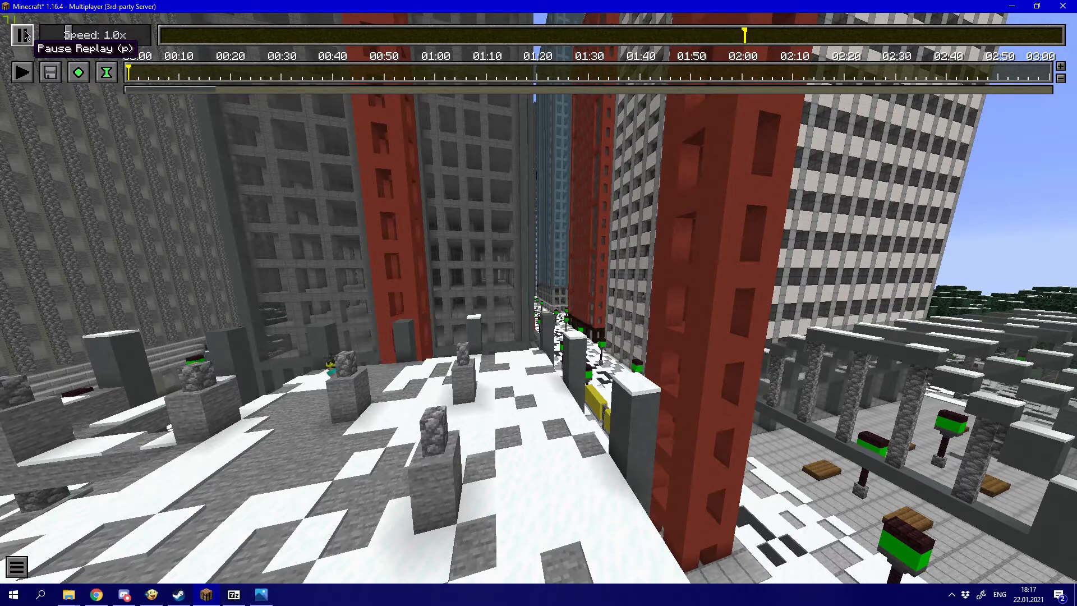
pyautogui.click(23, 35)
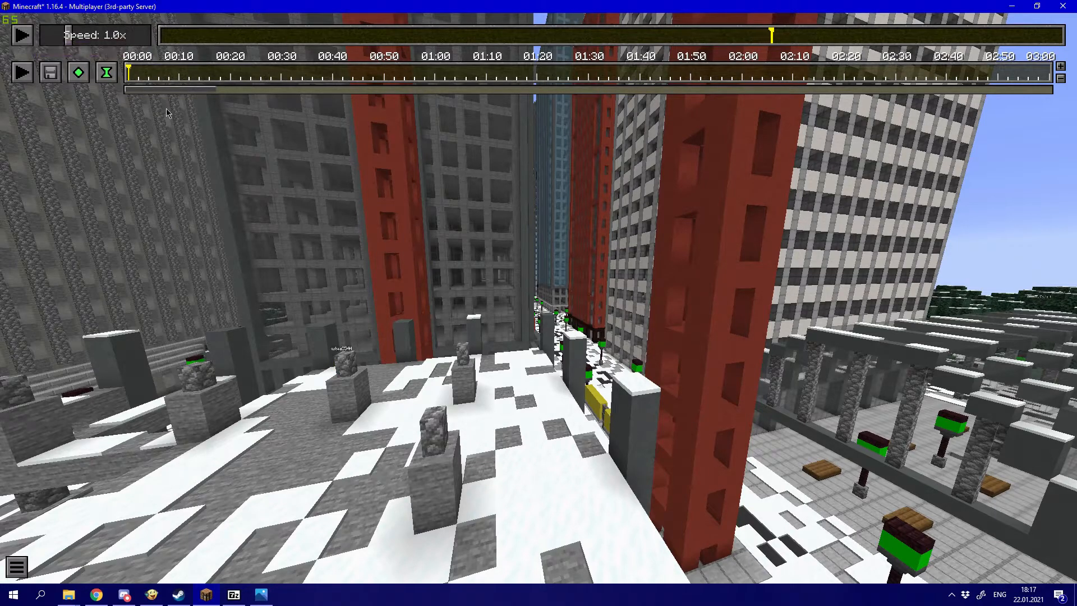
# Fly the camera around the paused player on the rooftop to examine the scene from behind, the side and the front.
pyautogui.press('w')
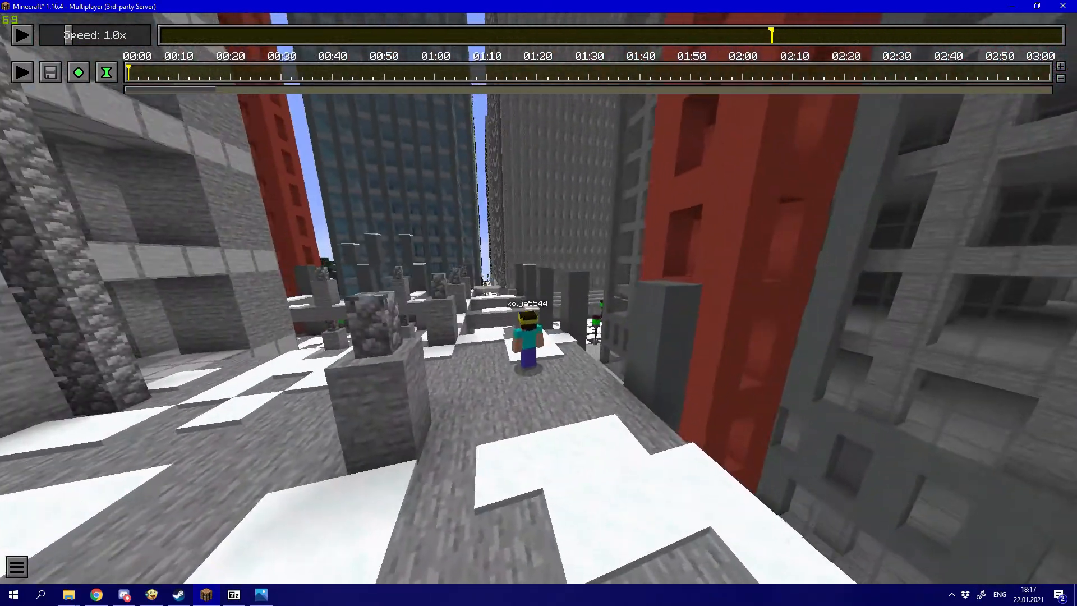
pyautogui.press('w')
pyautogui.press('w')
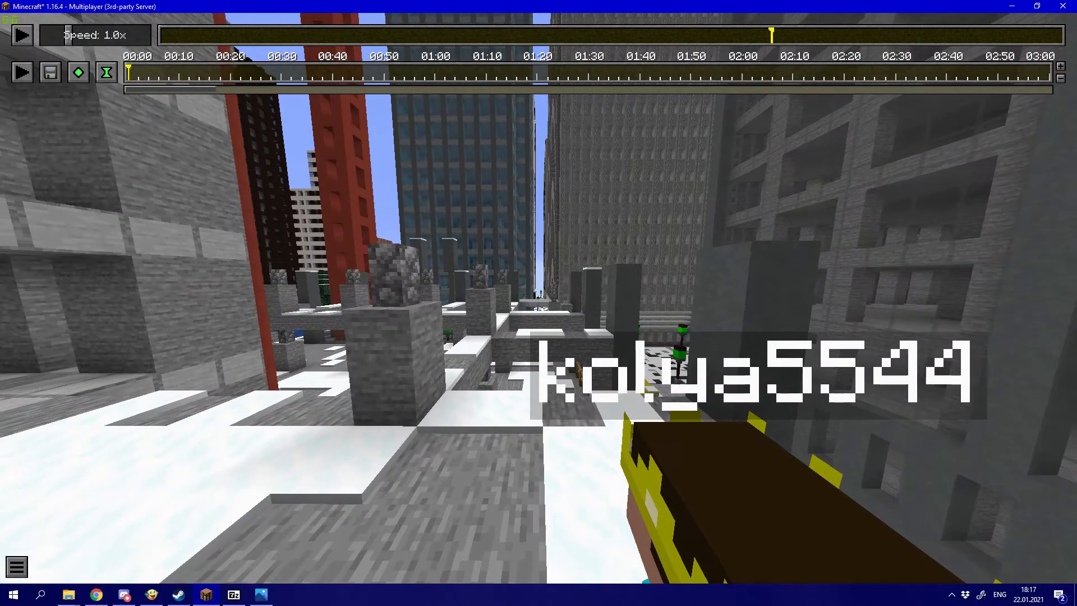
pyautogui.press('s')
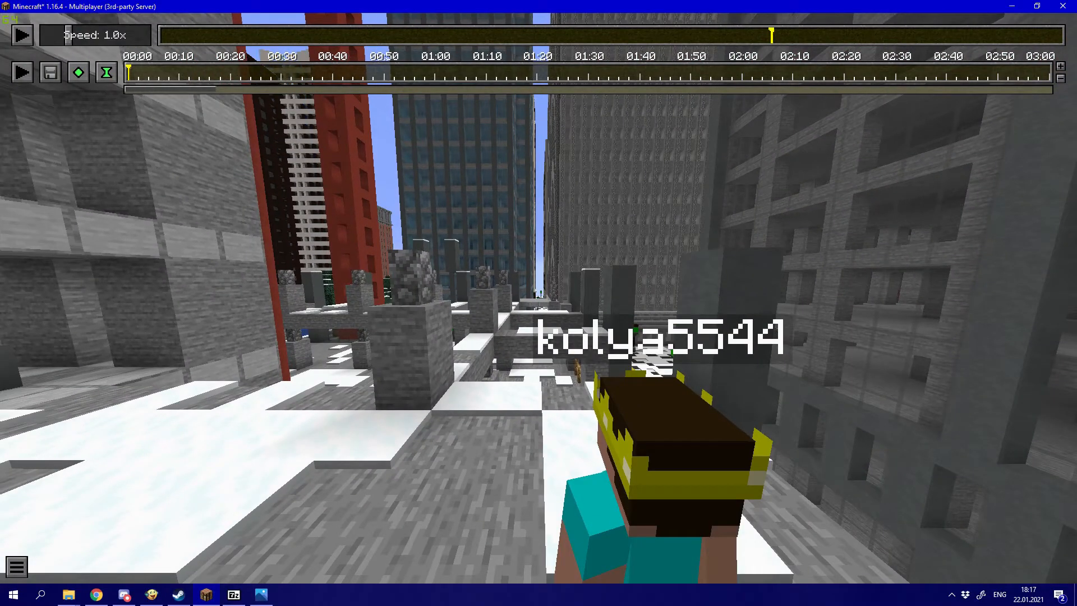
pyautogui.press('a')
pyautogui.press('s')
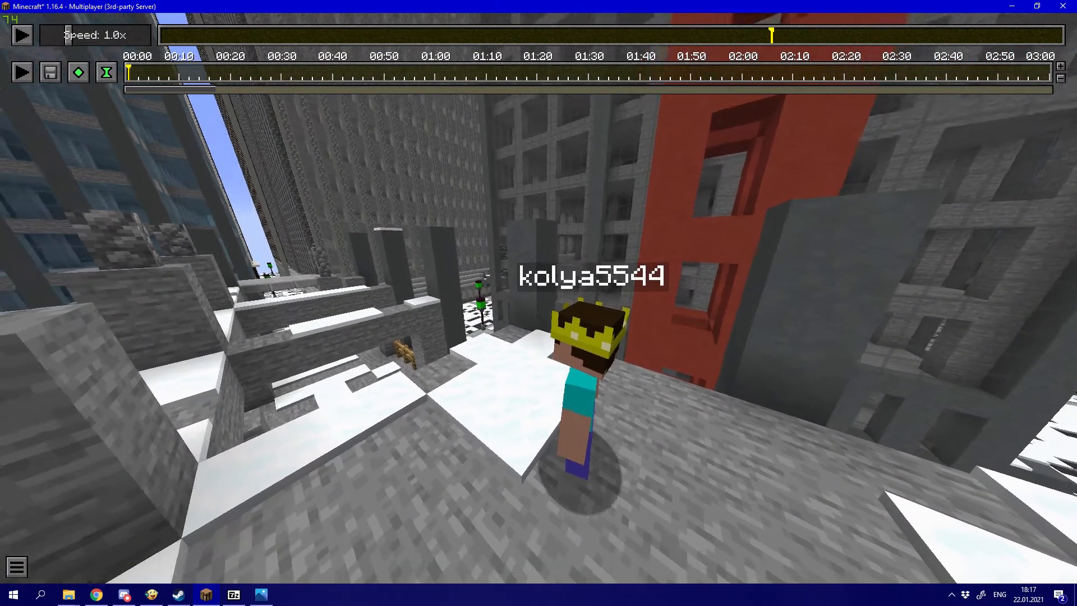
pyautogui.press('w')
pyautogui.press('w')
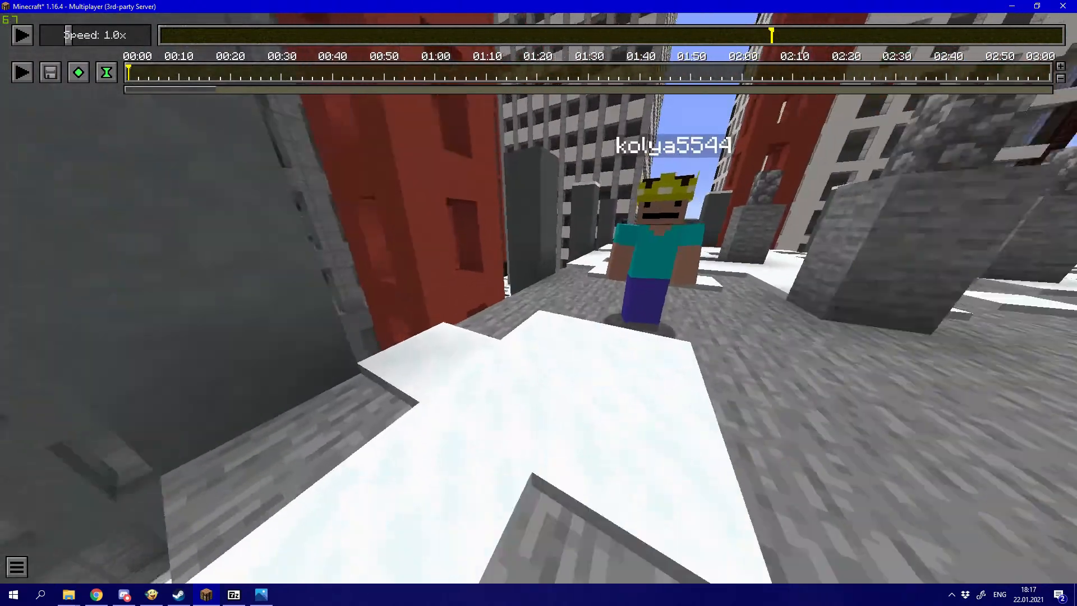
pyautogui.press('d')
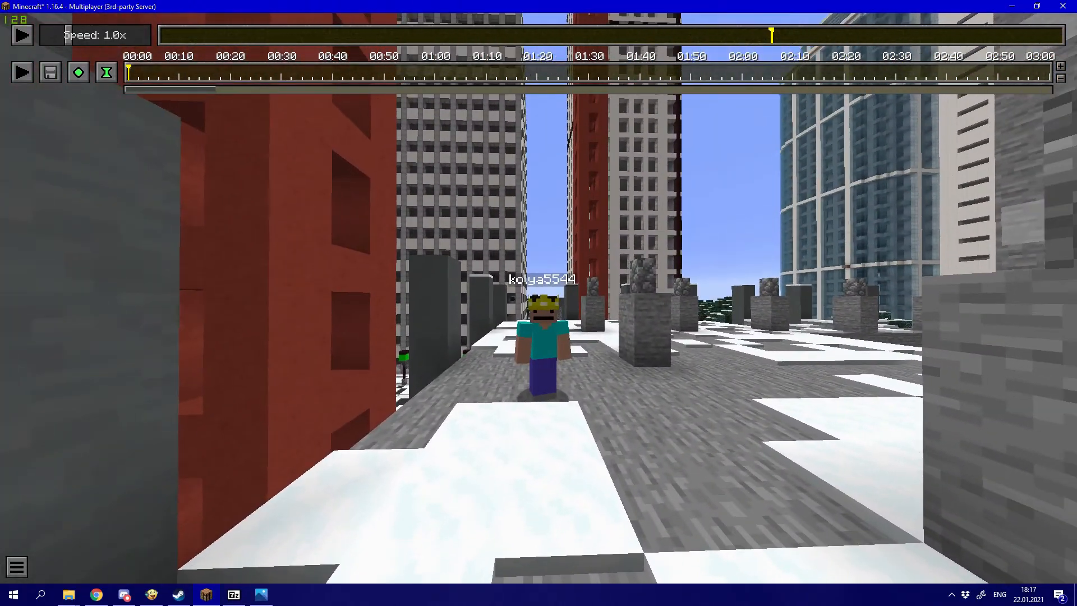
pyautogui.press('w')
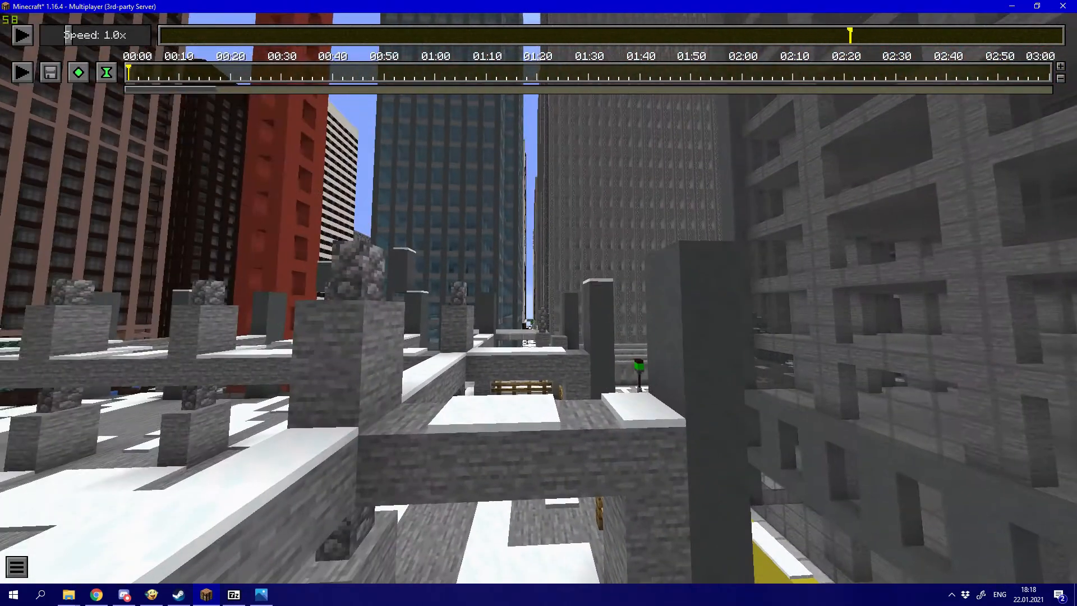
# Hide the recorded player in the Player Overview and take a 360° screenshot of the rooftop view.
pyautogui.press('b')
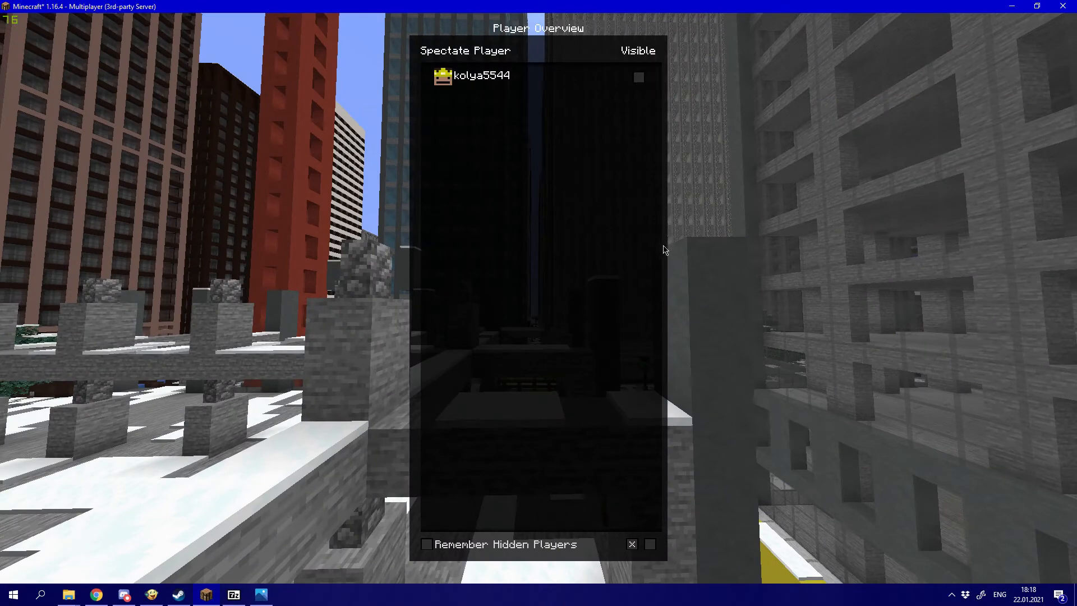
pyautogui.press('Escape')
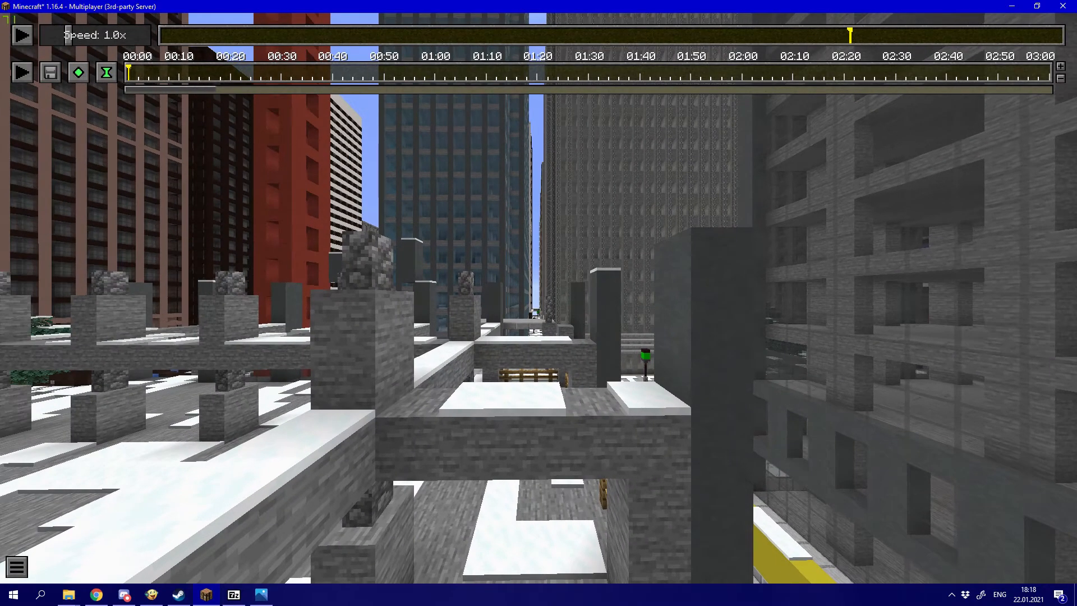
pyautogui.press('F2')
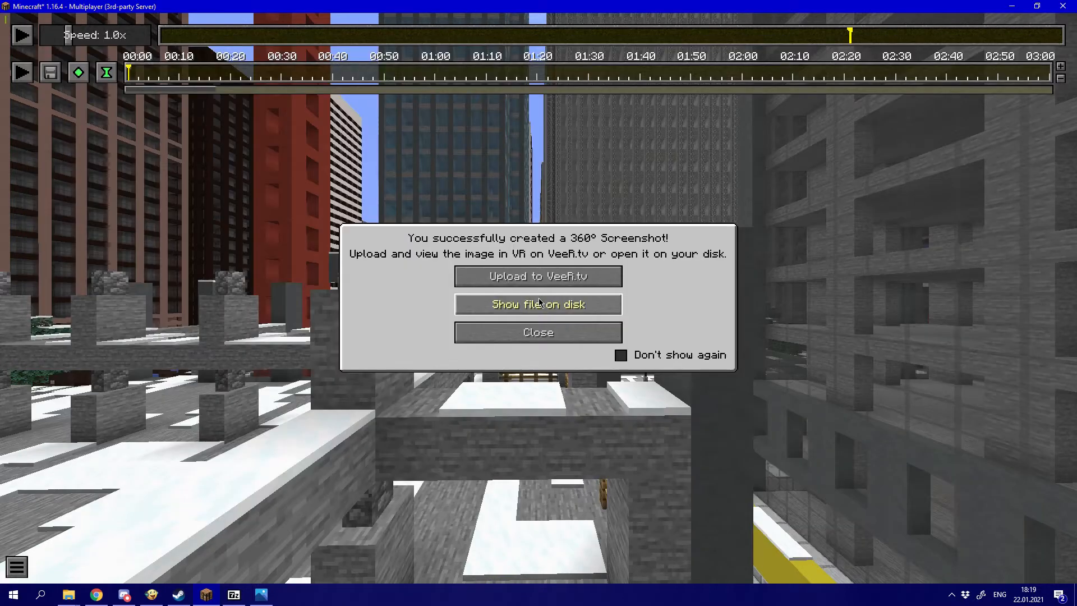
# Show the 360° screenshot on disk and select 2021-01-22_18.18.20.png in the screenshots folder.
pyautogui.click(493, 306)
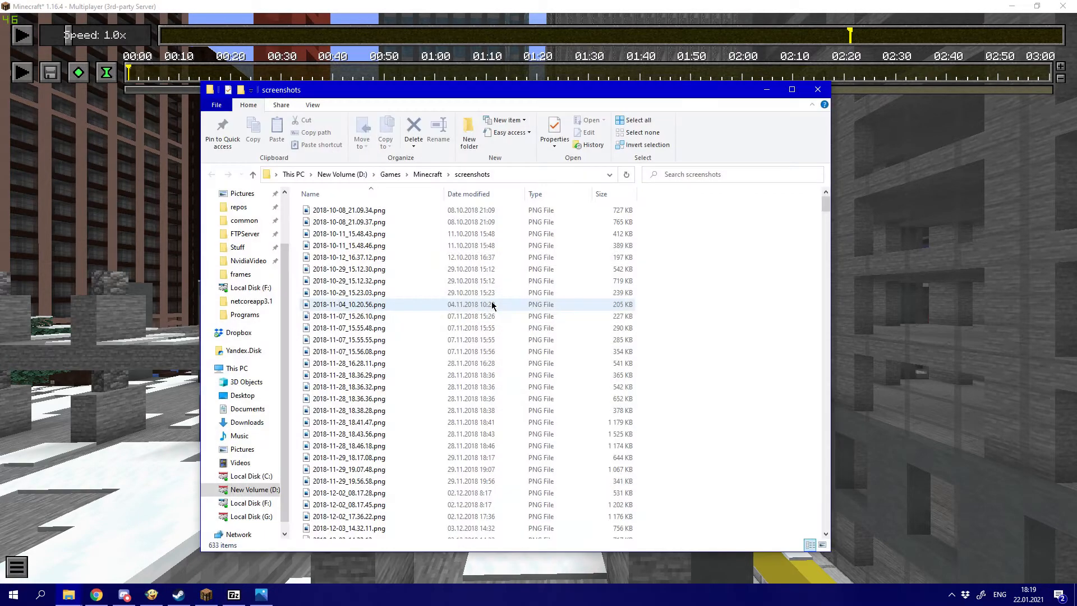
pyautogui.scroll(-4, 686, 311)
pyautogui.moveTo(826, 216); pyautogui.dragTo(825, 521)
pyautogui.click(416, 533)
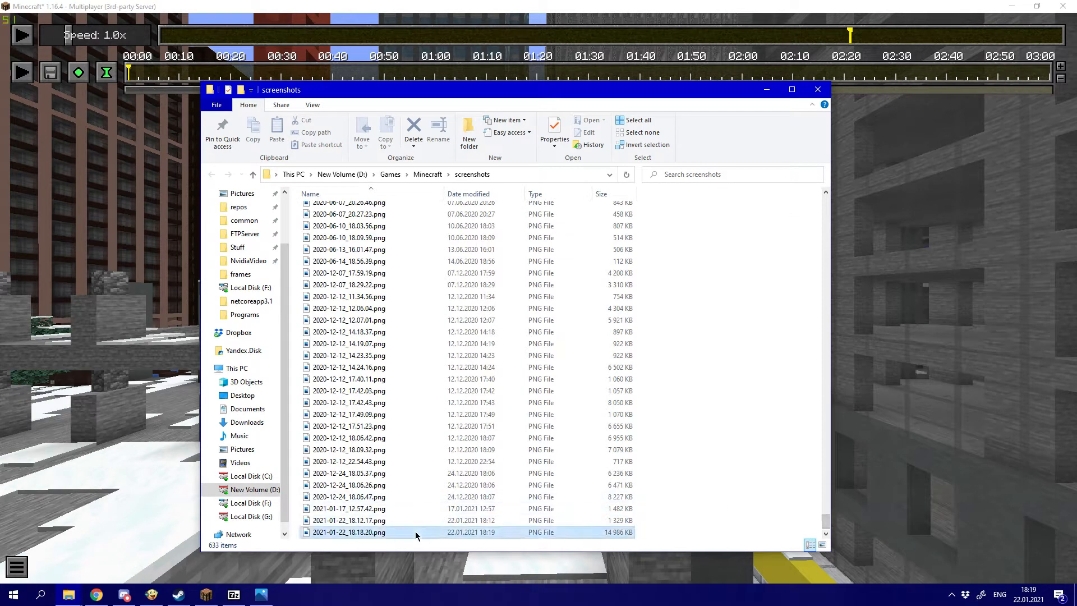
pyautogui.moveTo(369, 530)
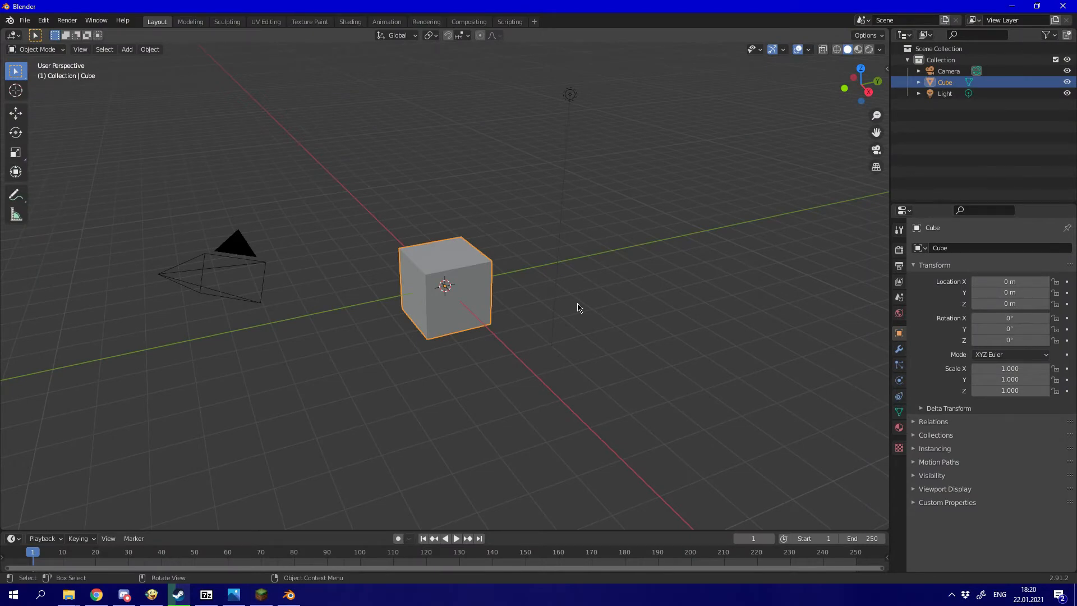
# Switch to Blender, select the scene camera and, looking through it, tilt it slightly so the cube sits lower in the frame.
pyautogui.click(244, 247)
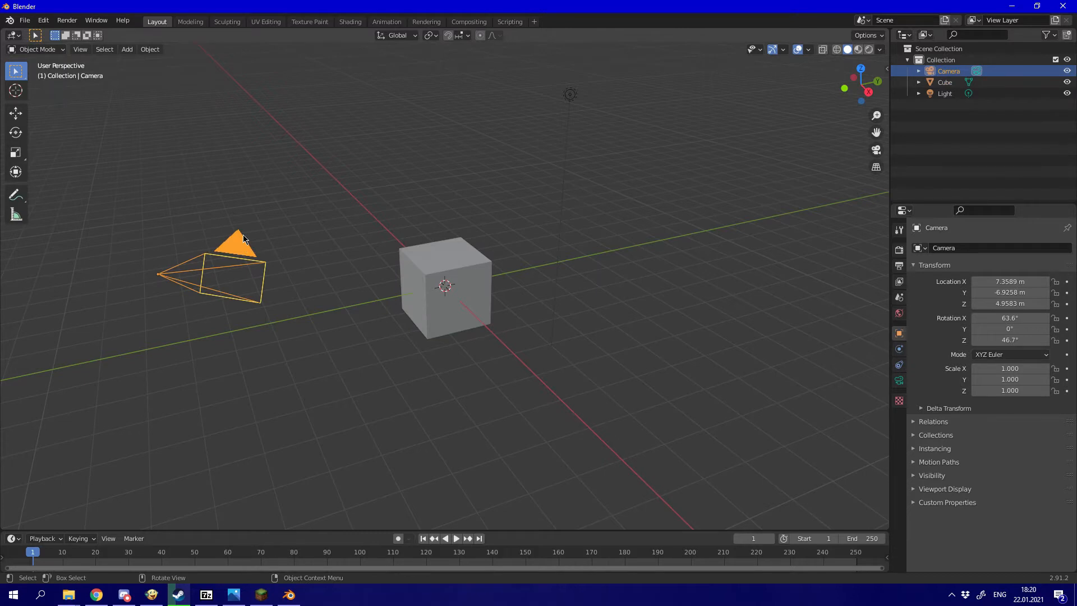
pyautogui.scroll(1, 245, 239)
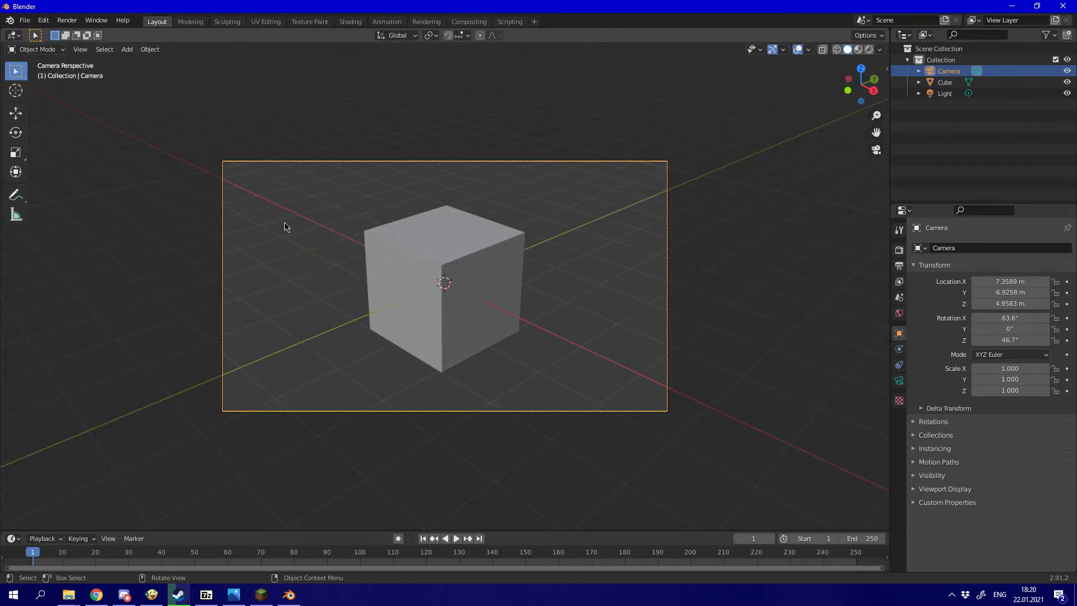
pyautogui.hotkey('shift', '`')
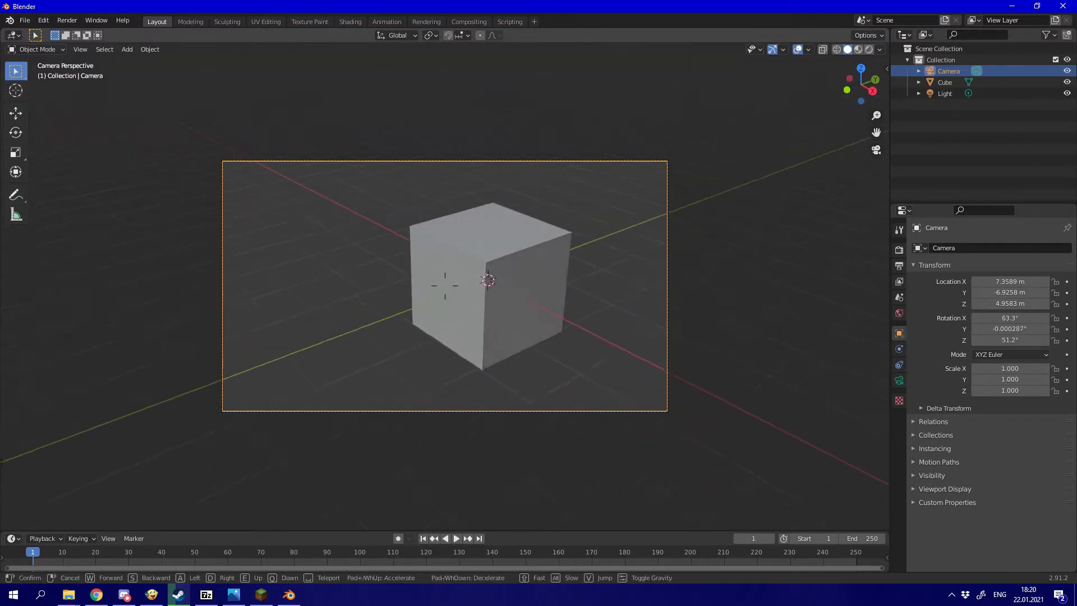
pyautogui.click(460, 274)
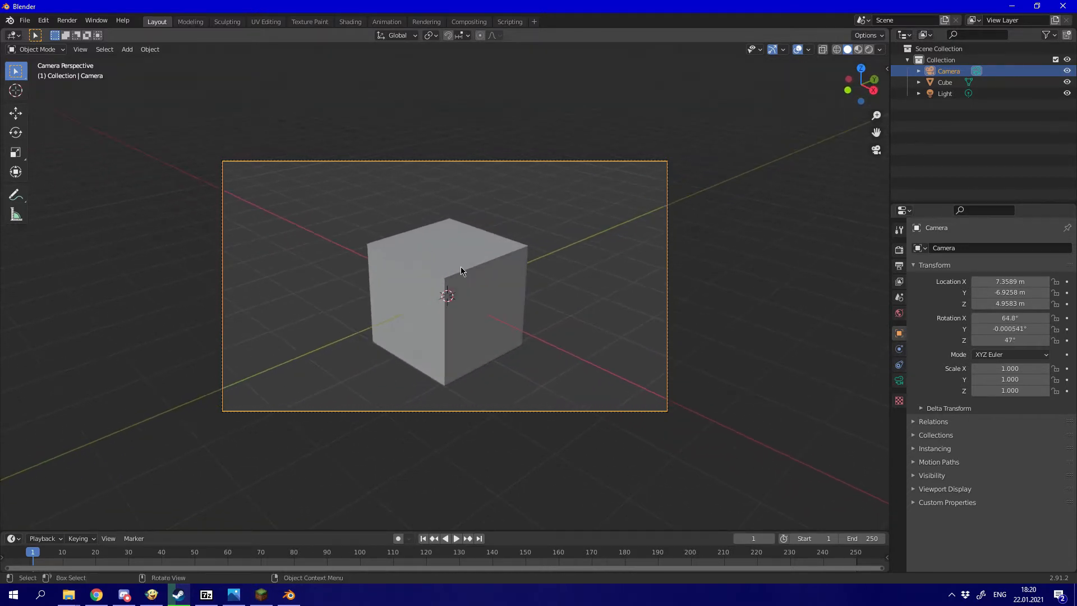
# Enable Background Images for the camera, add an image entry and open the file browser for it.
pyautogui.click(899, 381)
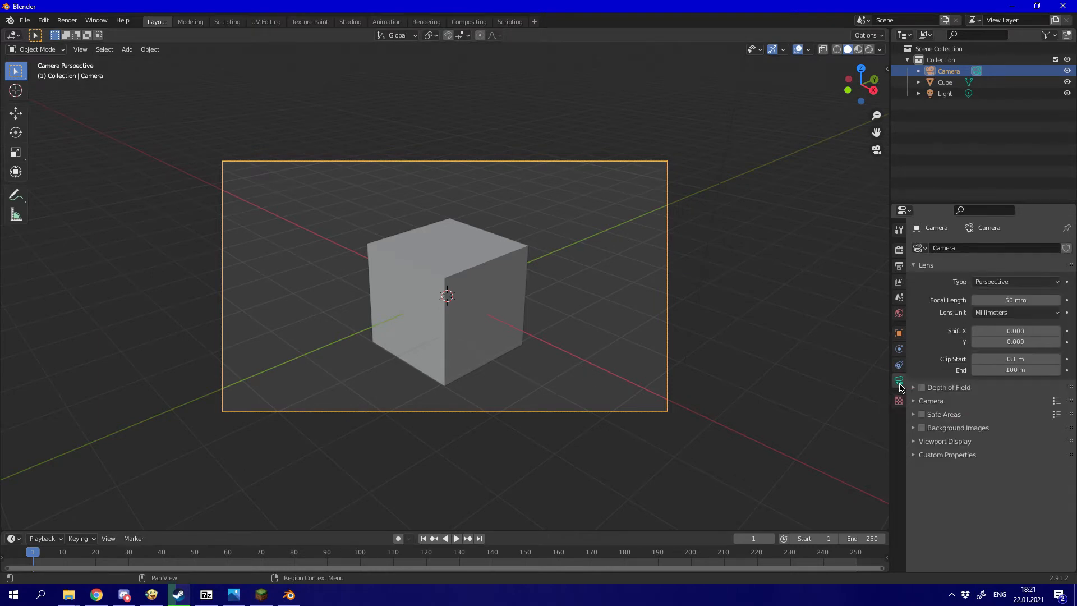
pyautogui.click(921, 428)
pyautogui.click(914, 432)
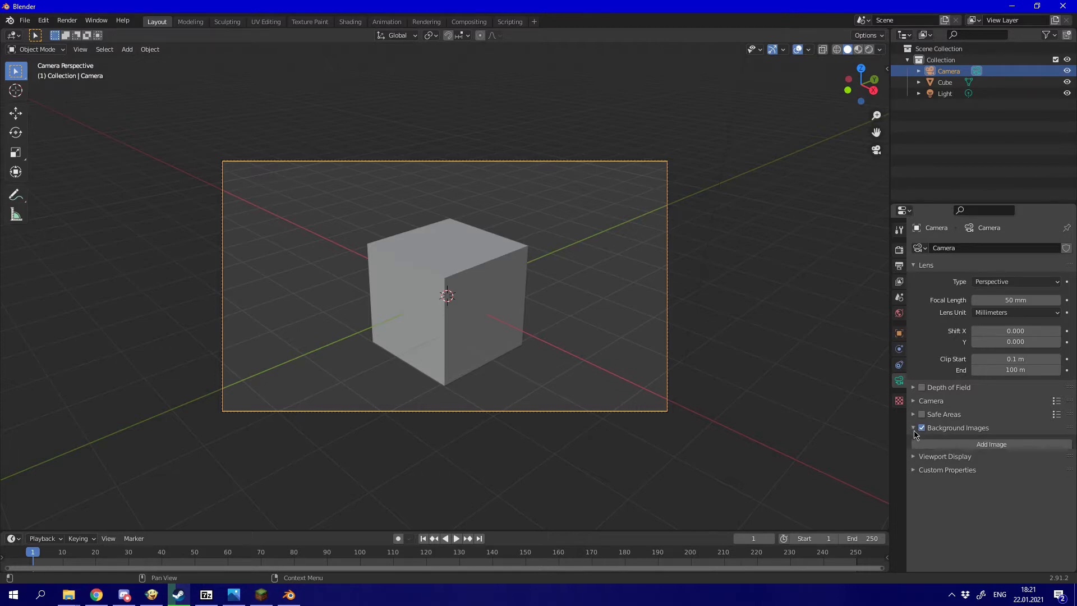
pyautogui.click(948, 445)
pyautogui.click(987, 493)
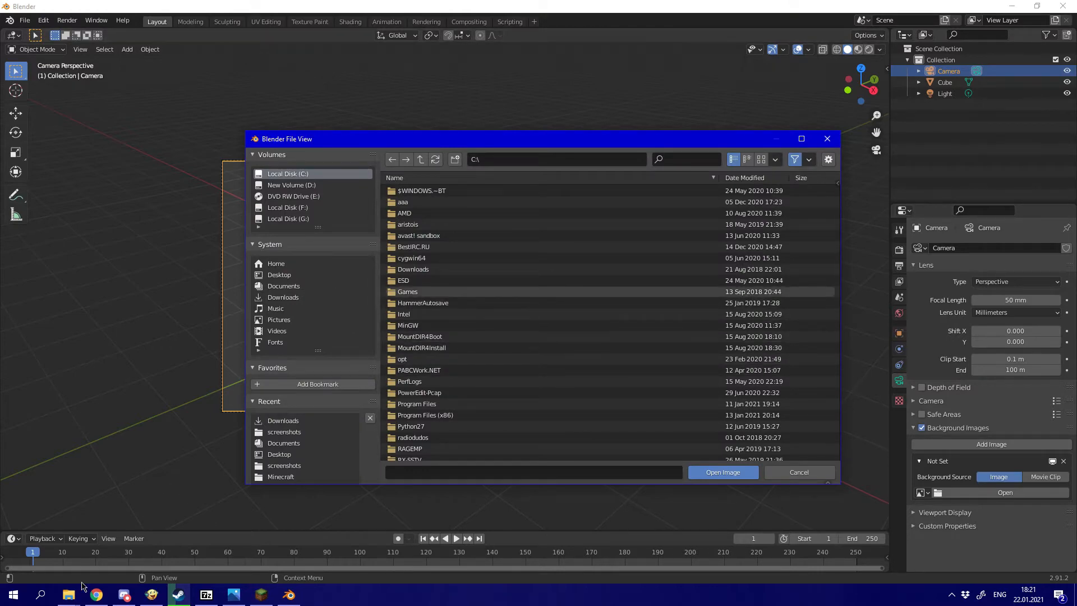
# Load 2021-01-22_18.12.17.png as the camera's background image from D:\Games\Minecraft\screenshots, using the folder path copied from File Explorer.
pyautogui.click(68, 594)
pyautogui.click(356, 547)
pyautogui.click(473, 175)
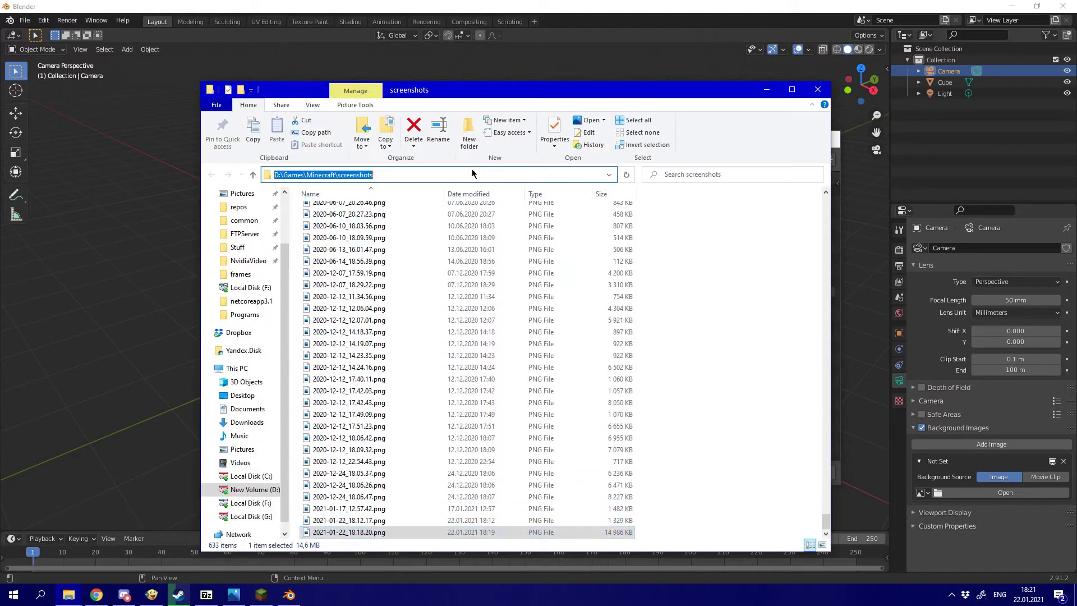
pyautogui.hotkey('ctrl', 'c')
pyautogui.click(767, 90)
pyautogui.click(529, 159)
pyautogui.hotkey('ctrl', 'v')
pyautogui.press('Return')
pyautogui.moveTo(838, 197); pyautogui.dragTo(850, 474)
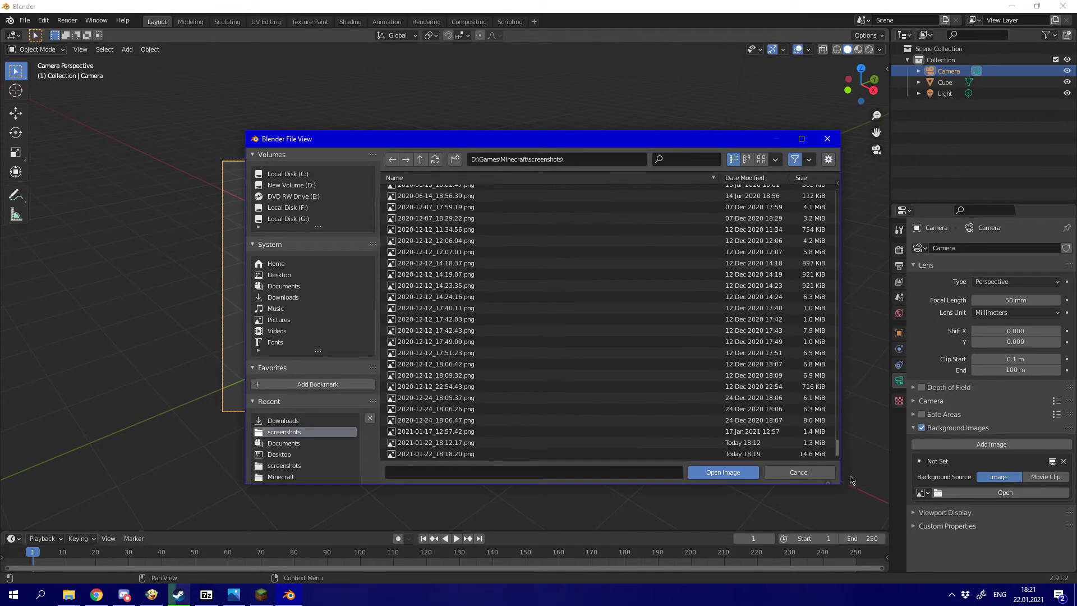
pyautogui.click(648, 444)
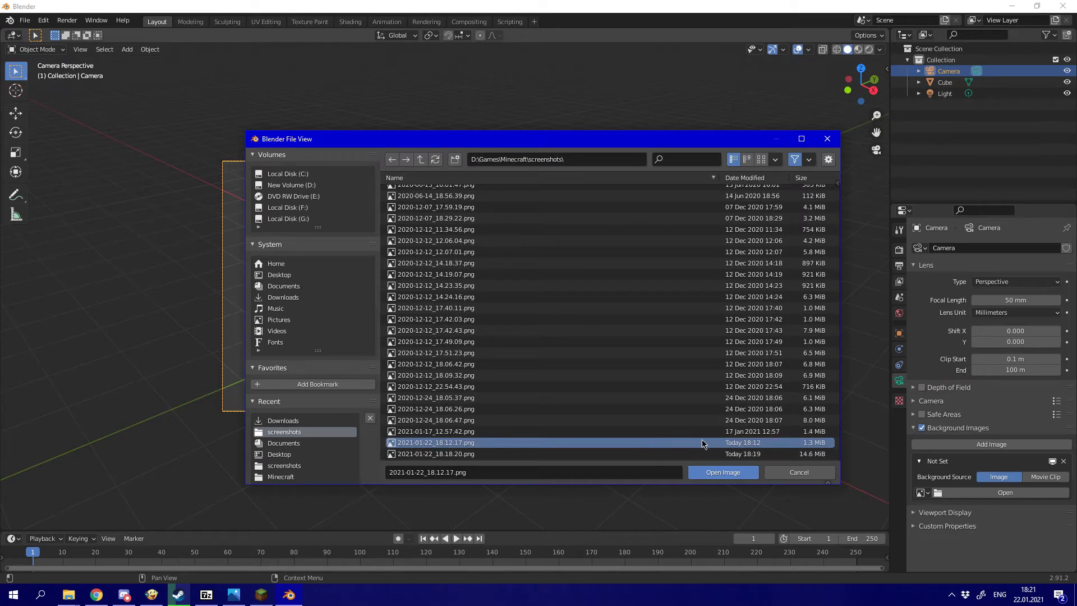
pyautogui.click(724, 472)
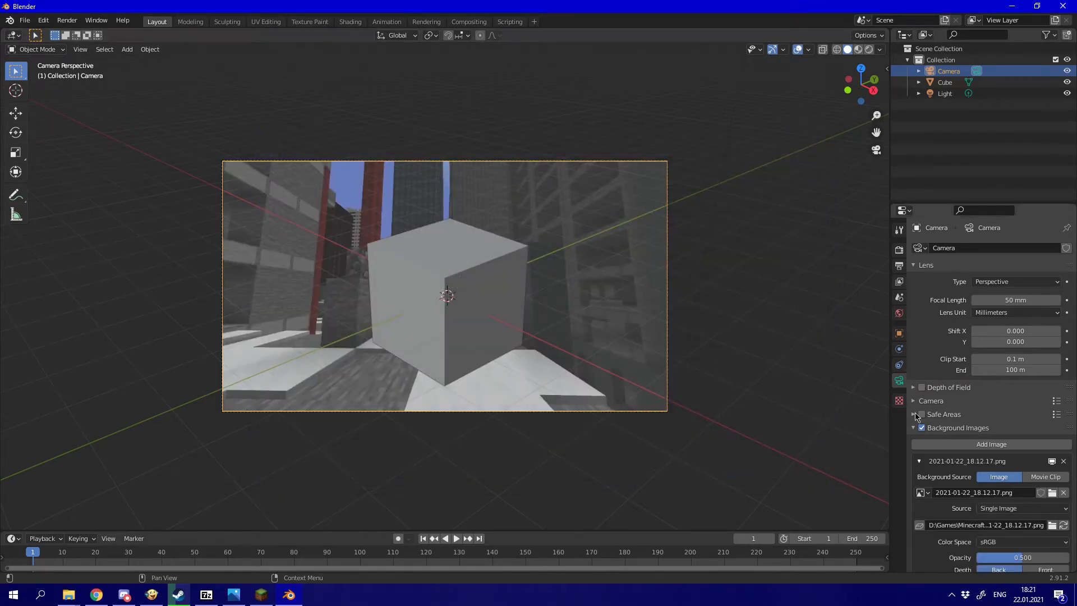
# Set the background image's opacity to 1.000 and save the project as step1.blend in the Documents folder.
pyautogui.scroll(-5, 987, 433)
pyautogui.moveTo(983, 445); pyautogui.dragTo(1068, 446)
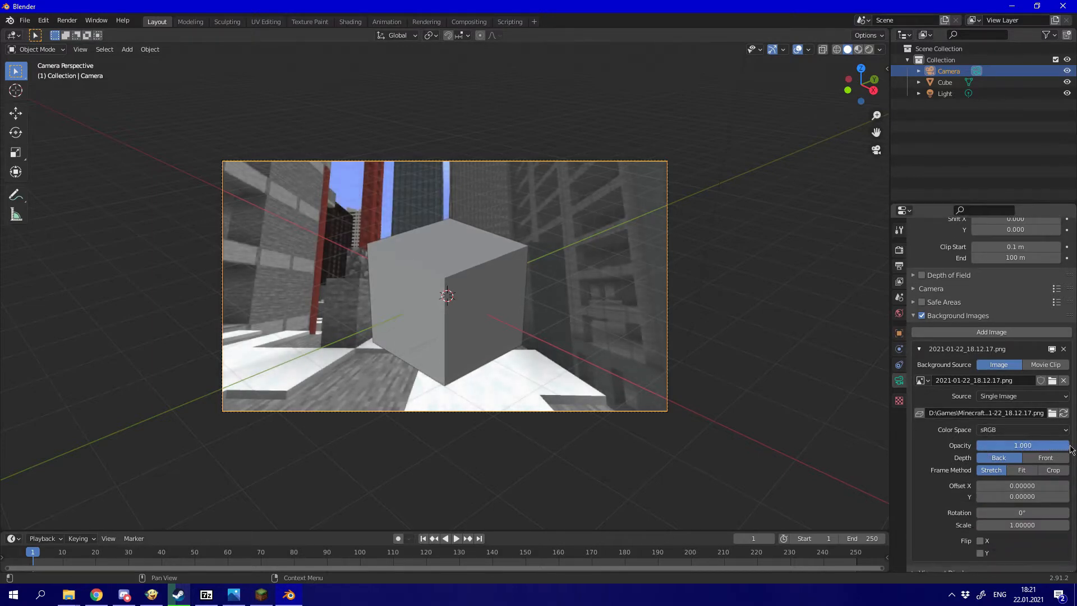
pyautogui.click(721, 376)
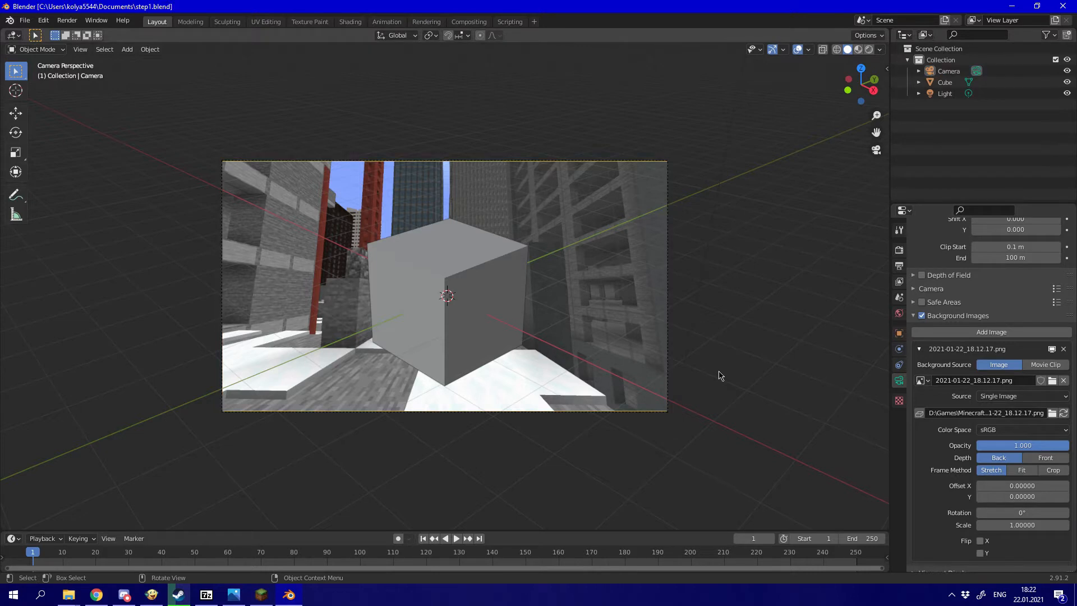
# Set the scene's render engine to Cycles.
pyautogui.click(899, 250)
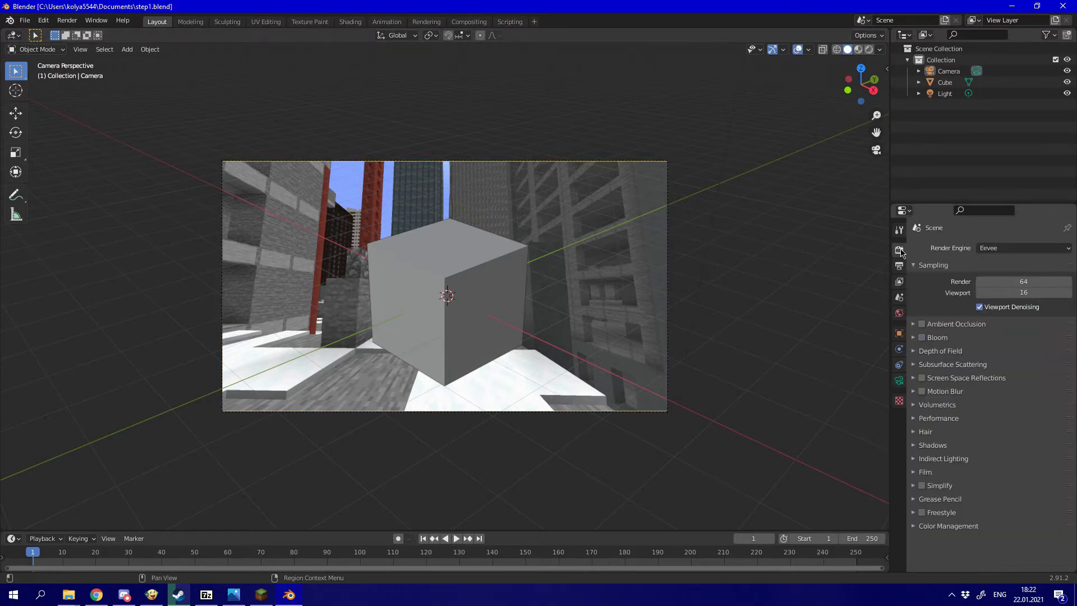
pyautogui.click(991, 249)
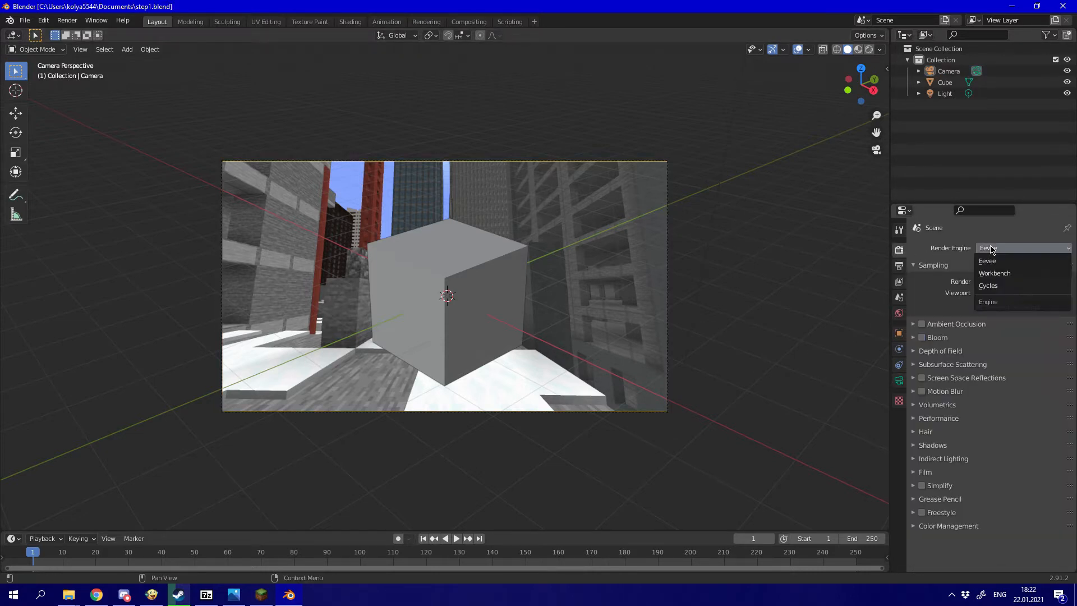
pyautogui.click(988, 285)
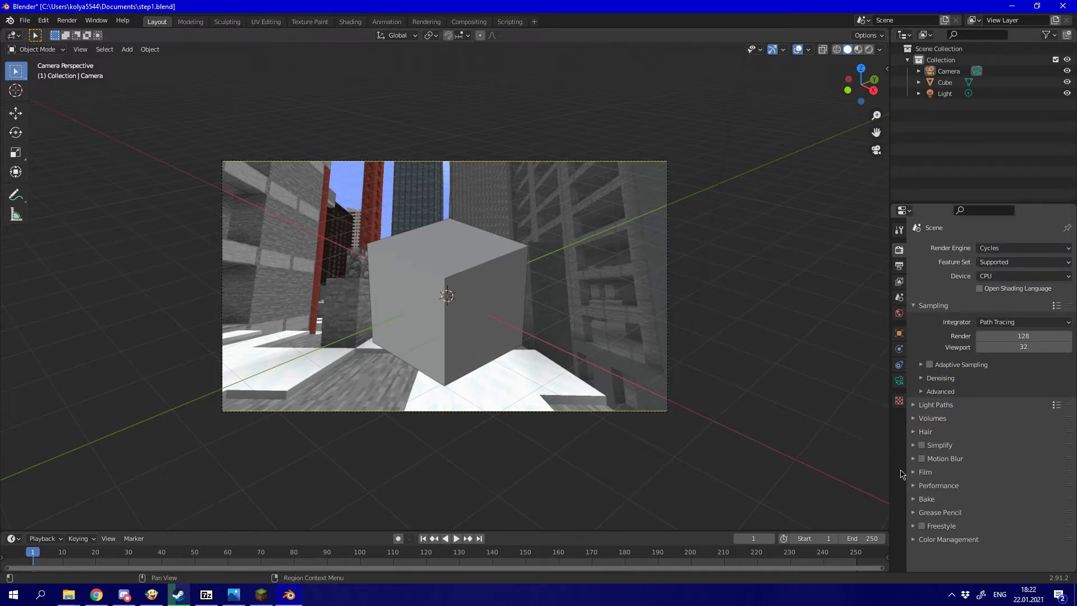
# Enable the Transparent option in the Film render settings.
pyautogui.click(913, 485)
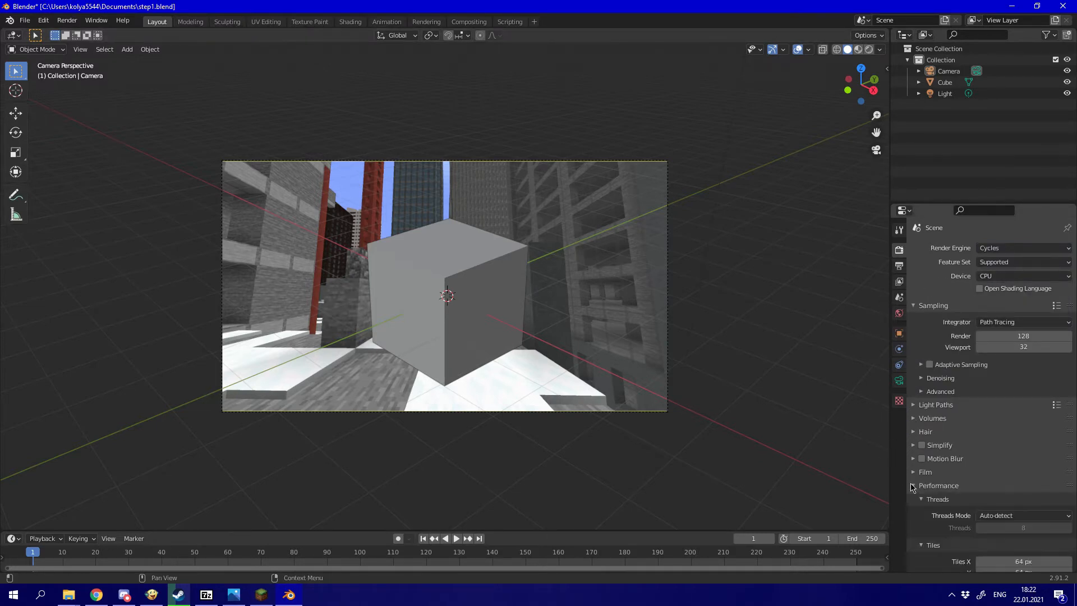
pyautogui.click(913, 486)
pyautogui.click(914, 471)
pyautogui.scroll(-3, 937, 483)
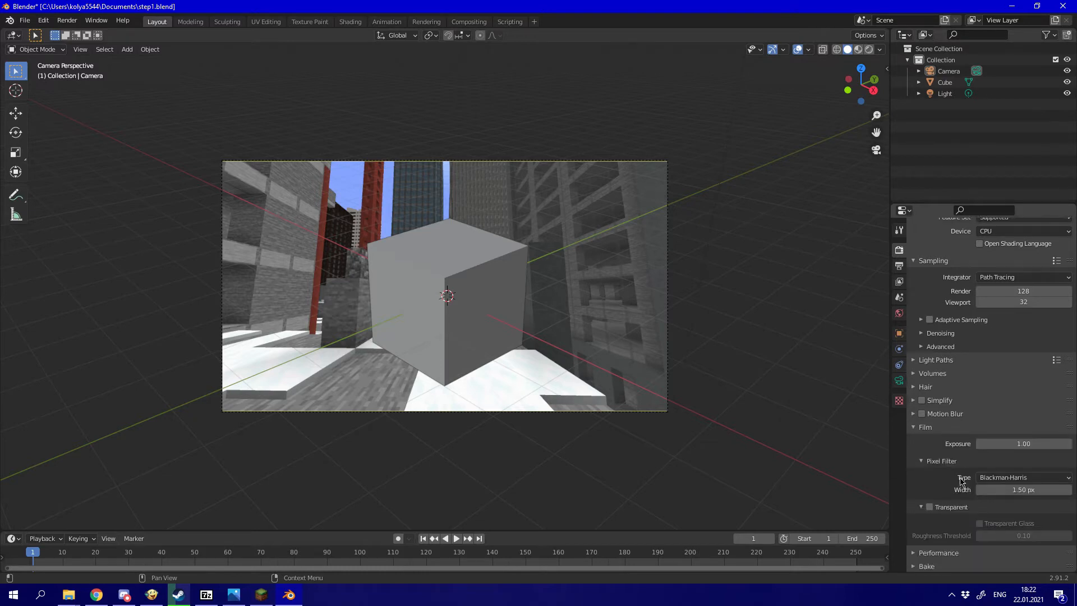
pyautogui.click(930, 484)
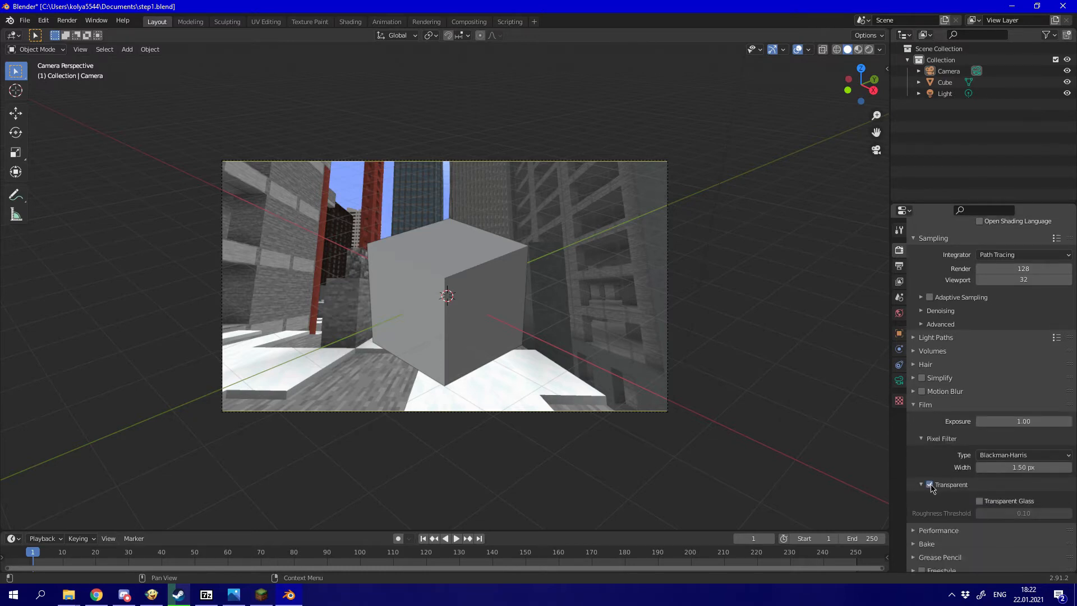
# Set the Cycles render device to GPU Compute.
pyautogui.scroll(3, 933, 487)
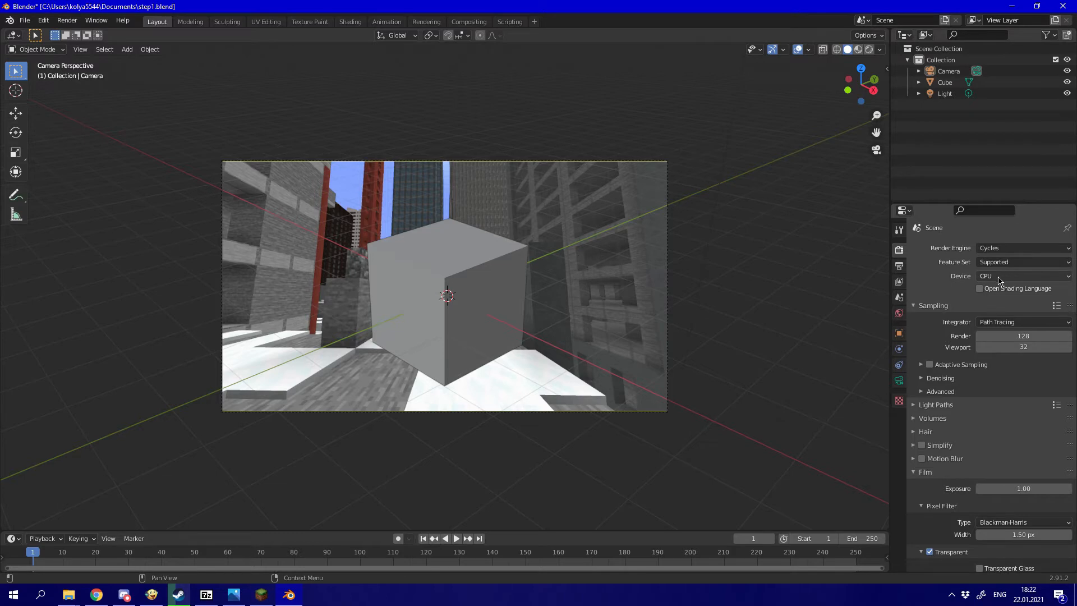
pyautogui.click(999, 277)
pyautogui.click(999, 302)
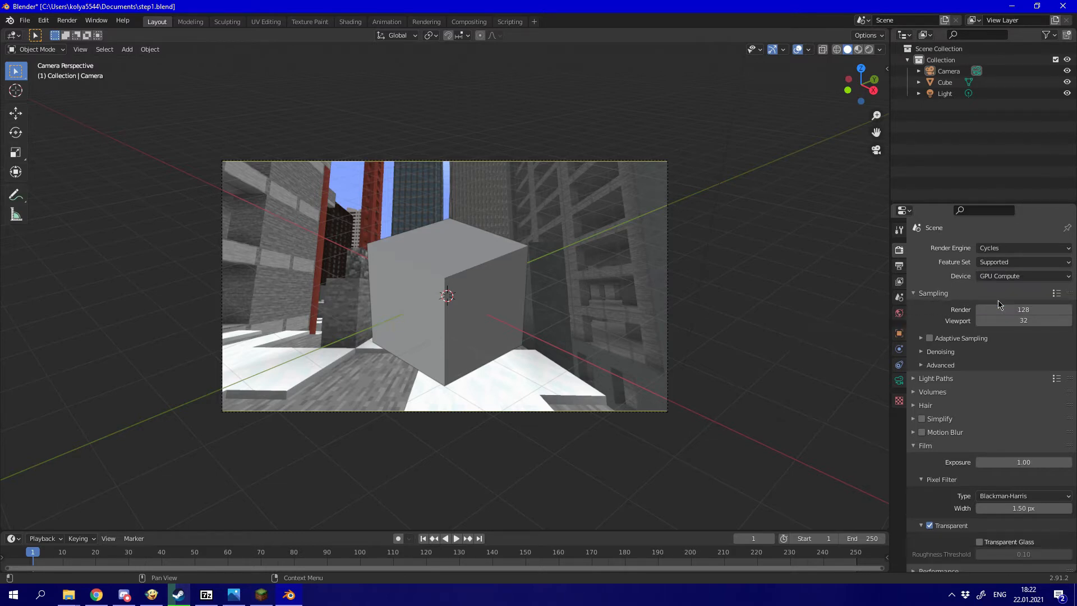
# Add a plane mesh to the scene.
pyautogui.click(122, 51)
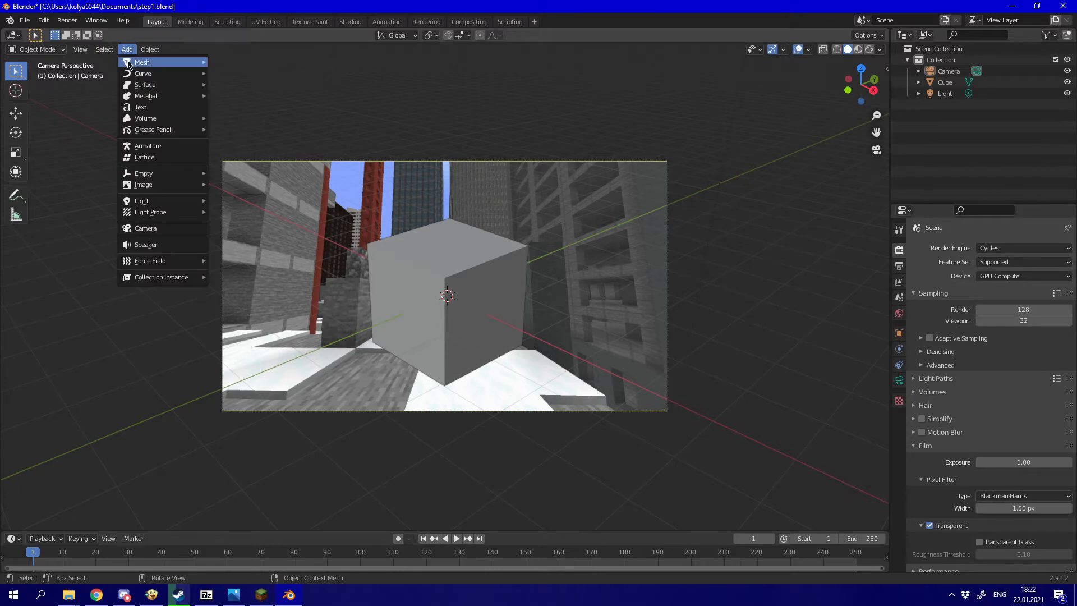
pyautogui.moveTo(138, 63)
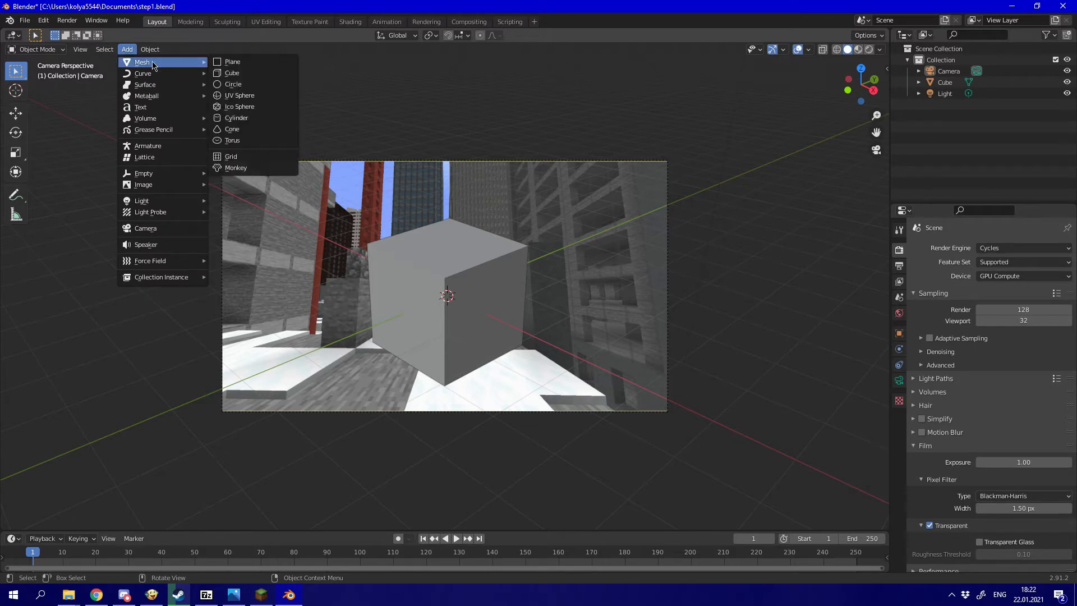
pyautogui.click(230, 65)
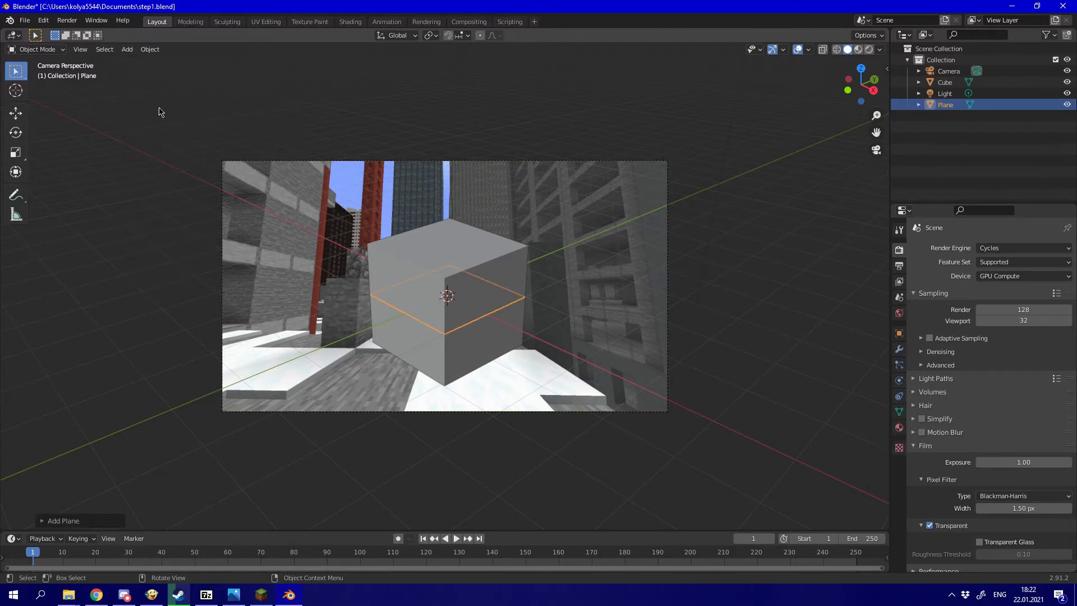
# Move the plane down to the snowy ground in front of the cube and scale it up.
pyautogui.click(15, 113)
pyautogui.moveTo(447, 263); pyautogui.dragTo(447, 377)
pyautogui.press('y')
pyautogui.press('s')
pyautogui.click(534, 384)
# Rotate the plane slightly about the vertical axis to follow the background's ground, and shift it along Y.
pyautogui.click(19, 136)
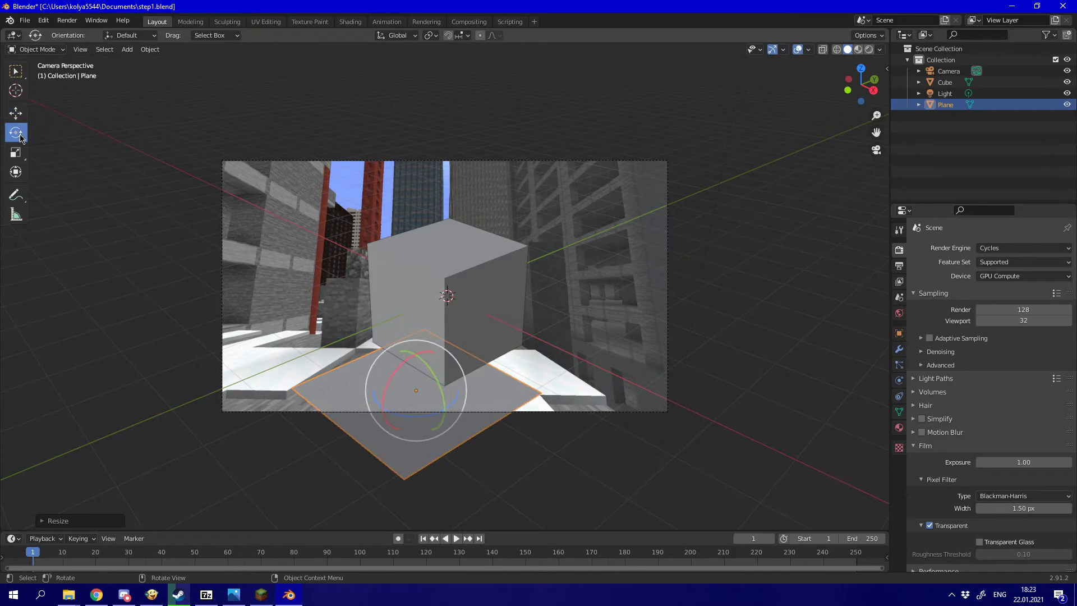
pyautogui.moveTo(429, 412); pyautogui.dragTo(439, 419)
pyautogui.hotkey('shift', 'space')
pyautogui.press('g')
pyautogui.press('g')
pyautogui.press('y')
pyautogui.click(459, 368)
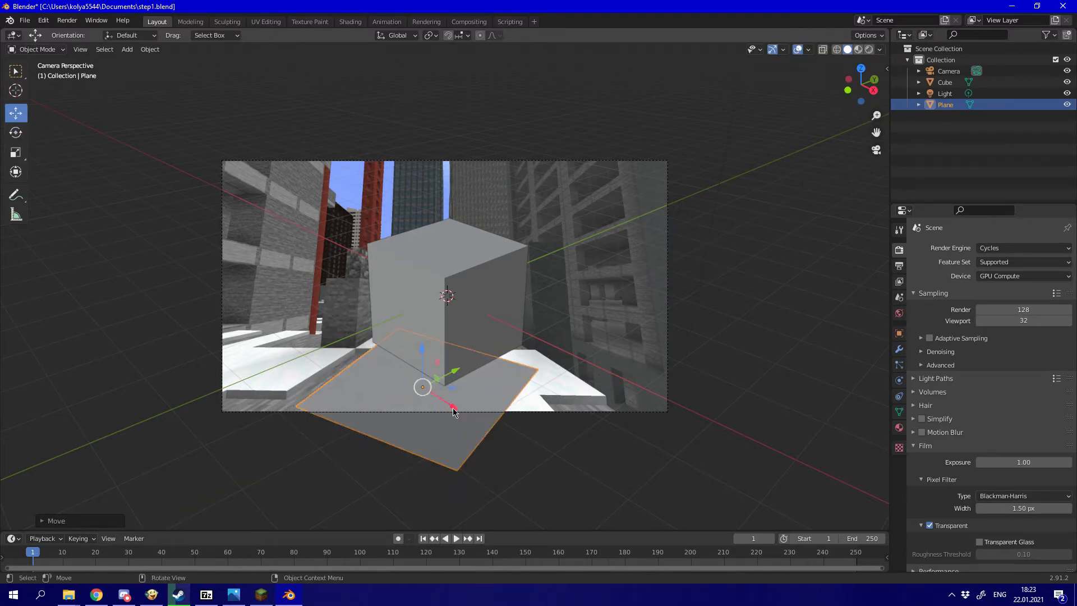
# Shift the plane along X and enlarge it to cover the ground beneath the cube, leaving the plane selected.
pyautogui.press('g')
pyautogui.press('x')
pyautogui.click(518, 332)
pyautogui.press('s')
pyautogui.click(555, 306)
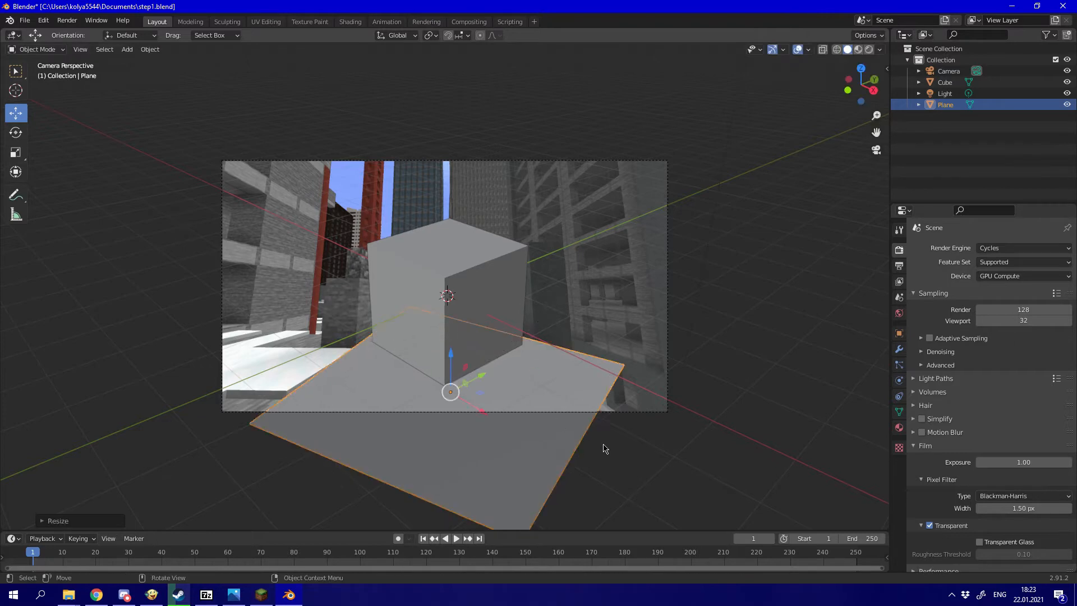
pyautogui.click(604, 448)
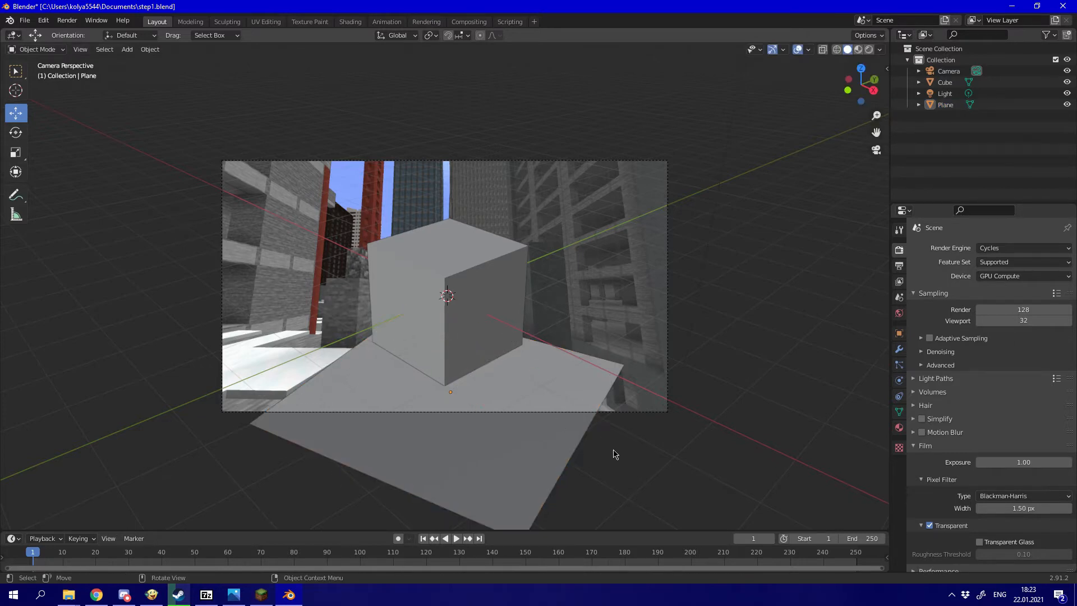
pyautogui.click(552, 418)
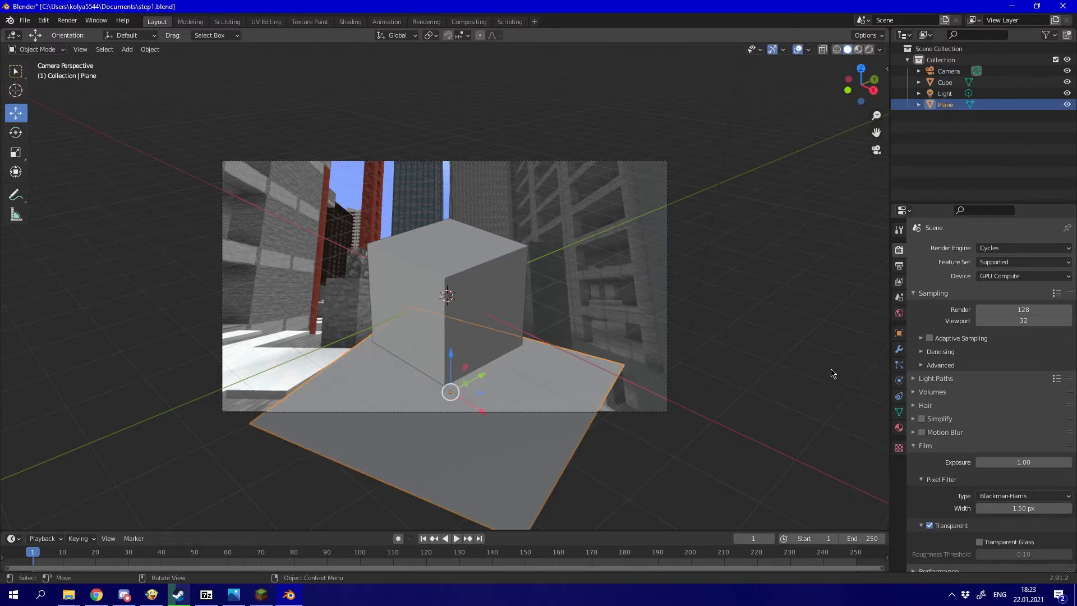
# Make the ground plane a shadow catcher with Glossy ray visibility off, and check it in a rendered preview.
pyautogui.click(899, 333)
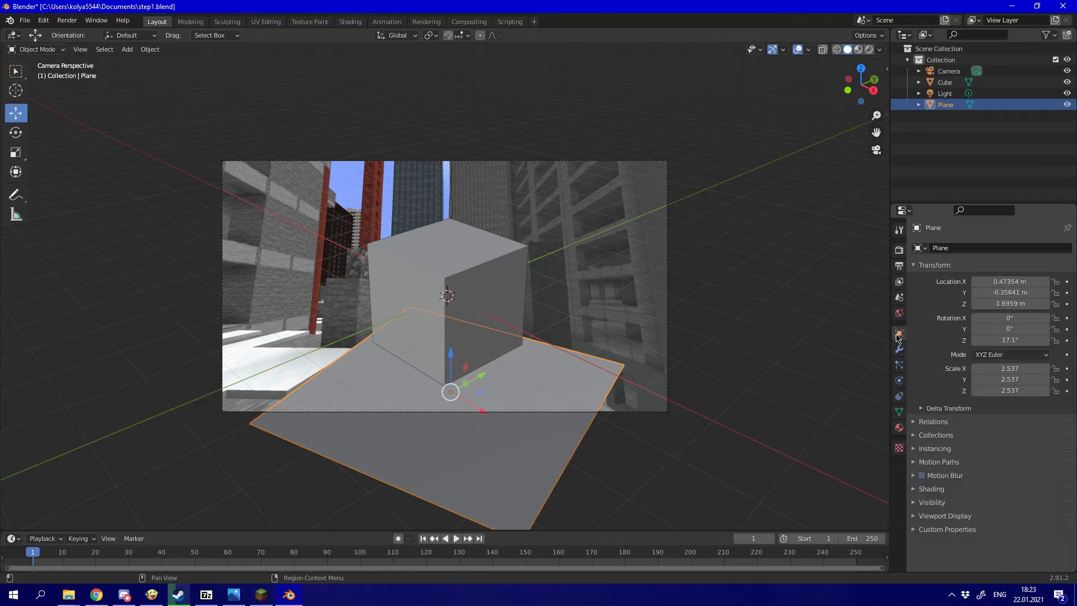
pyautogui.click(930, 503)
pyautogui.scroll(-6, 930, 502)
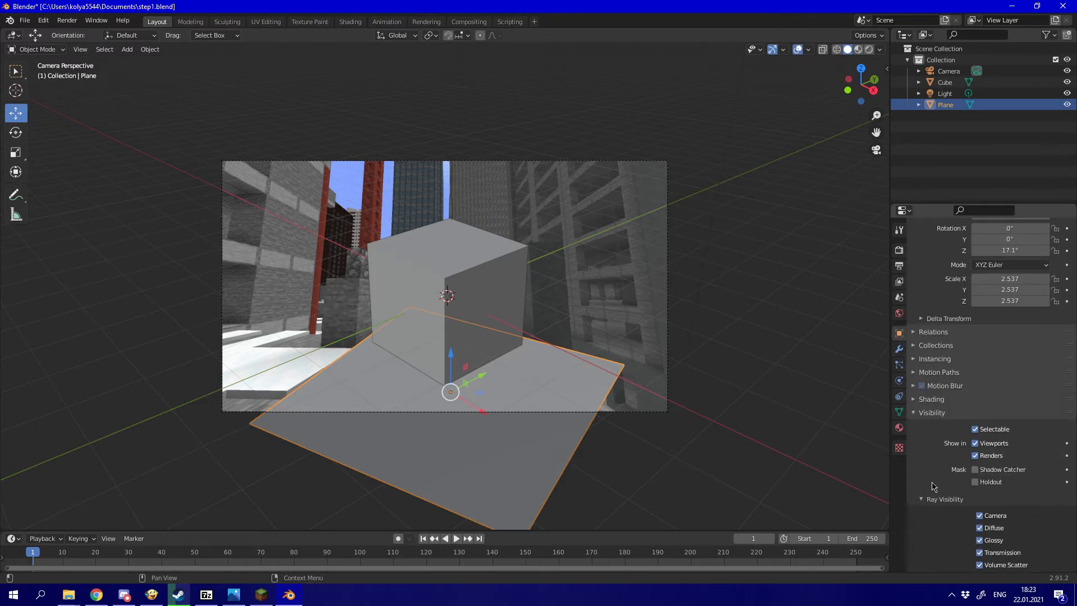
pyautogui.click(975, 426)
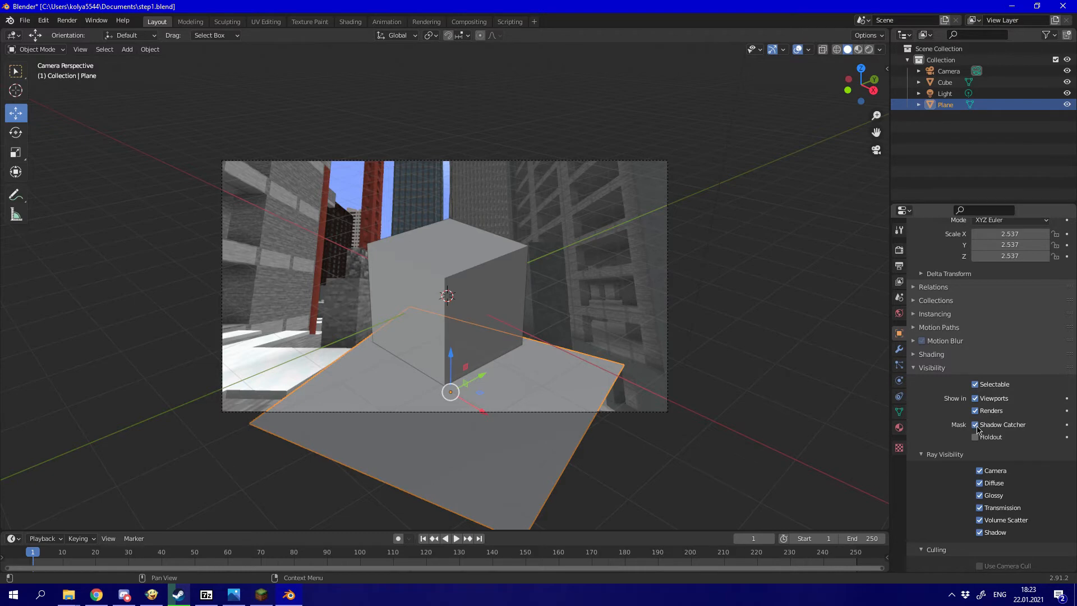
pyautogui.click(979, 495)
pyautogui.scroll(-2, 945, 422)
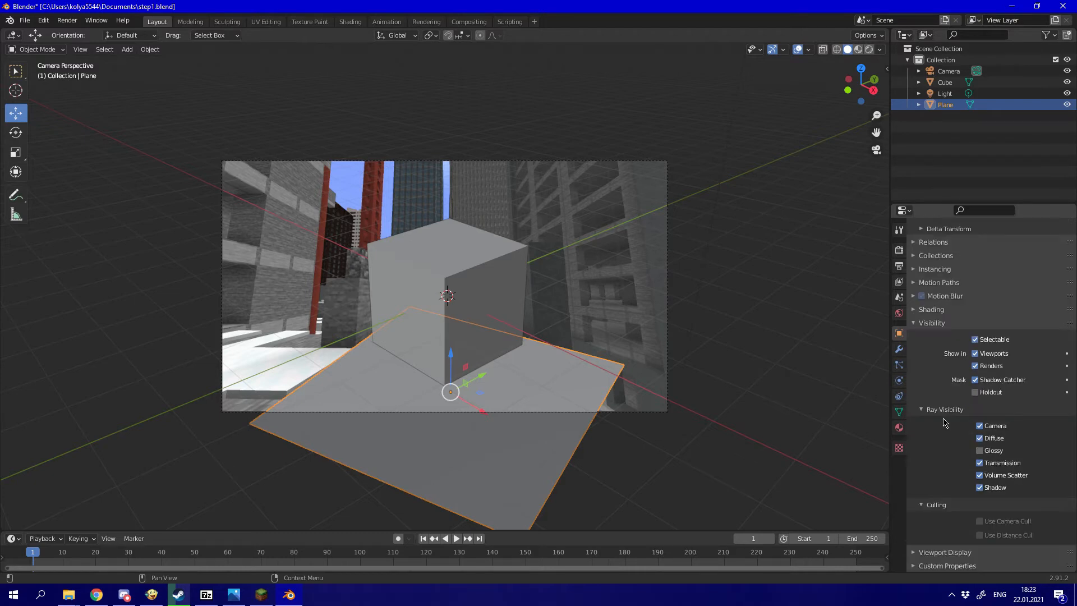
pyautogui.click(868, 50)
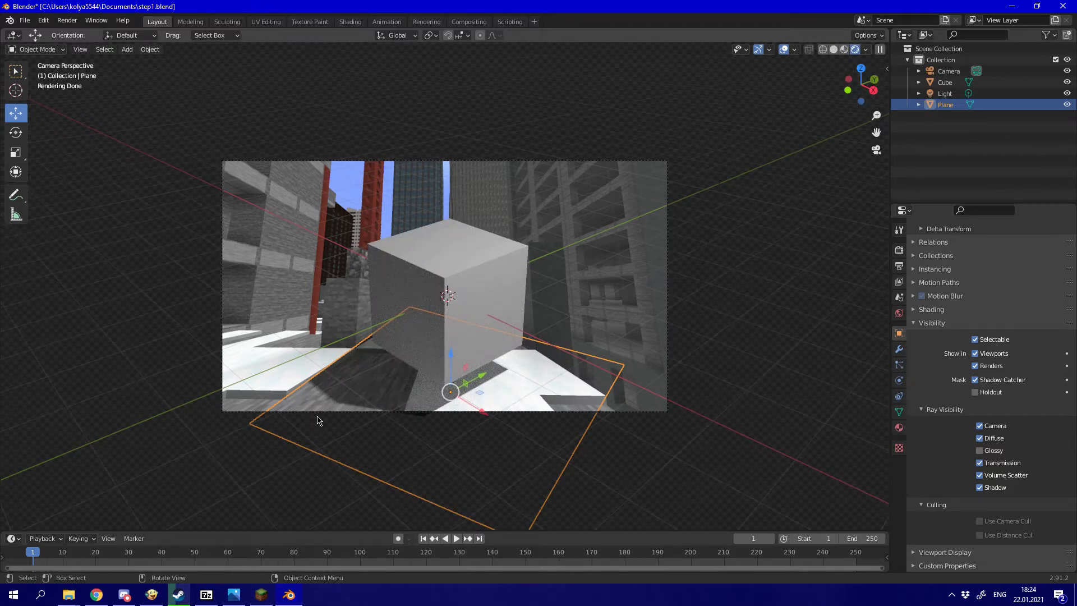
pyautogui.click(833, 49)
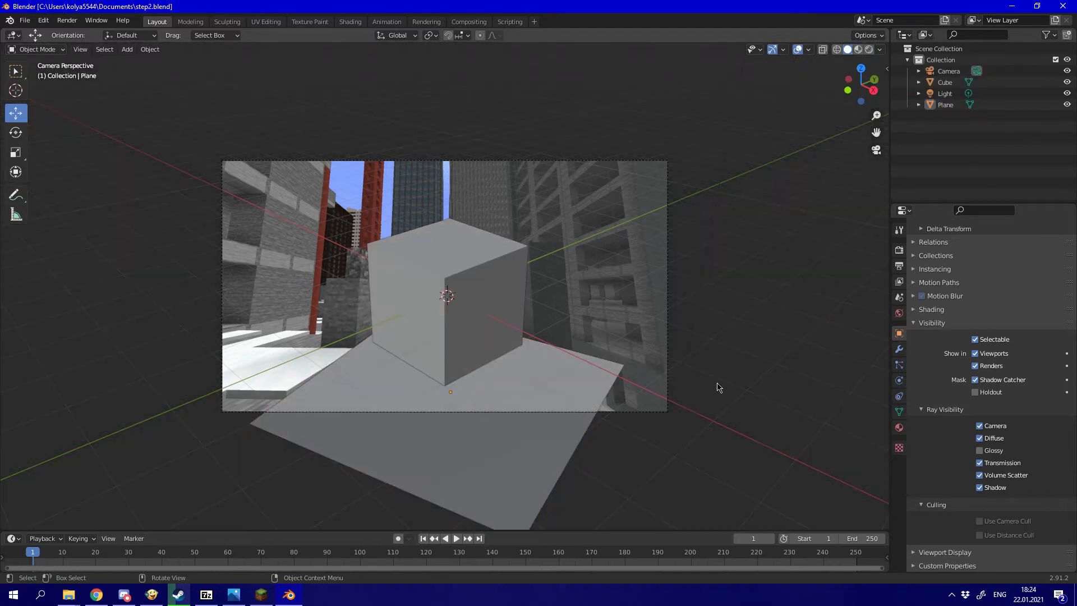
# Use an Environment Texture for the world background color.
pyautogui.click(899, 313)
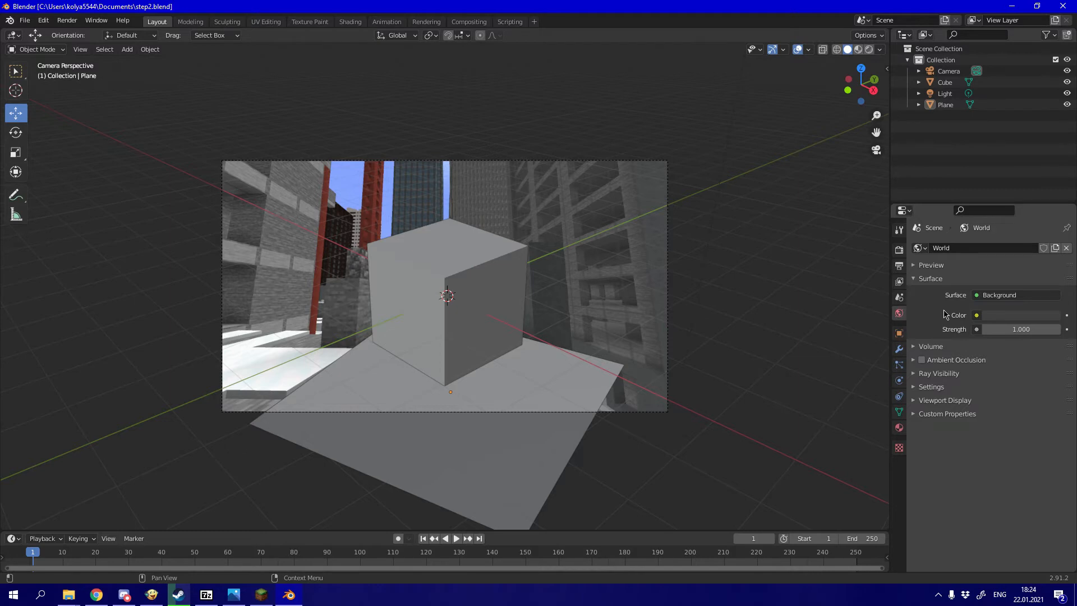
pyautogui.click(976, 316)
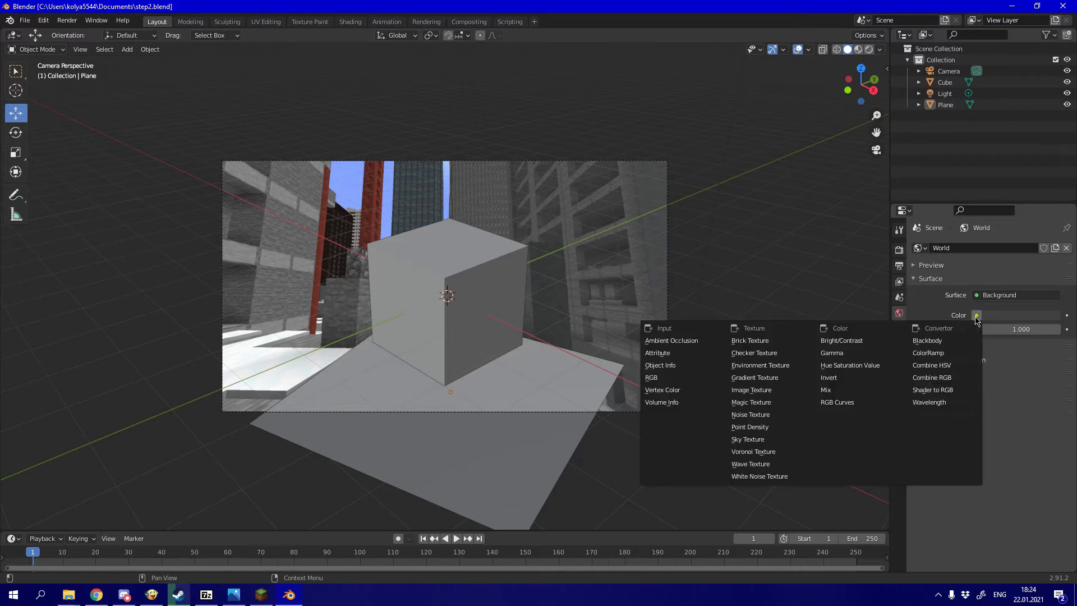
pyautogui.click(766, 366)
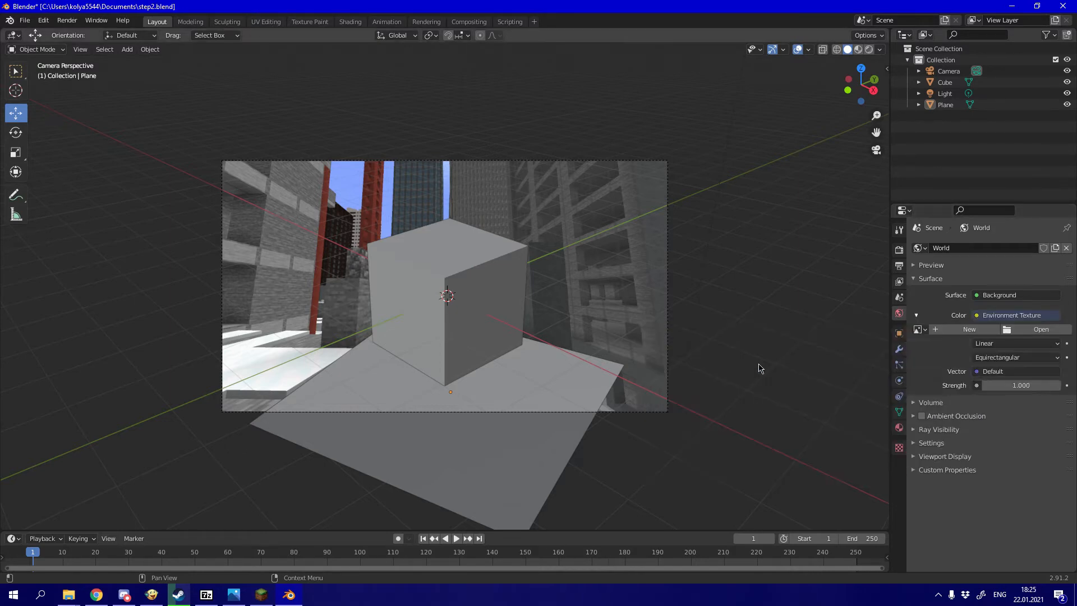
# Load 2021-01-22_18.18.20.png from D:\Games\Minecraft\screenshots as the world's environment texture and show the scene in rendered shading.
pyautogui.click(1041, 330)
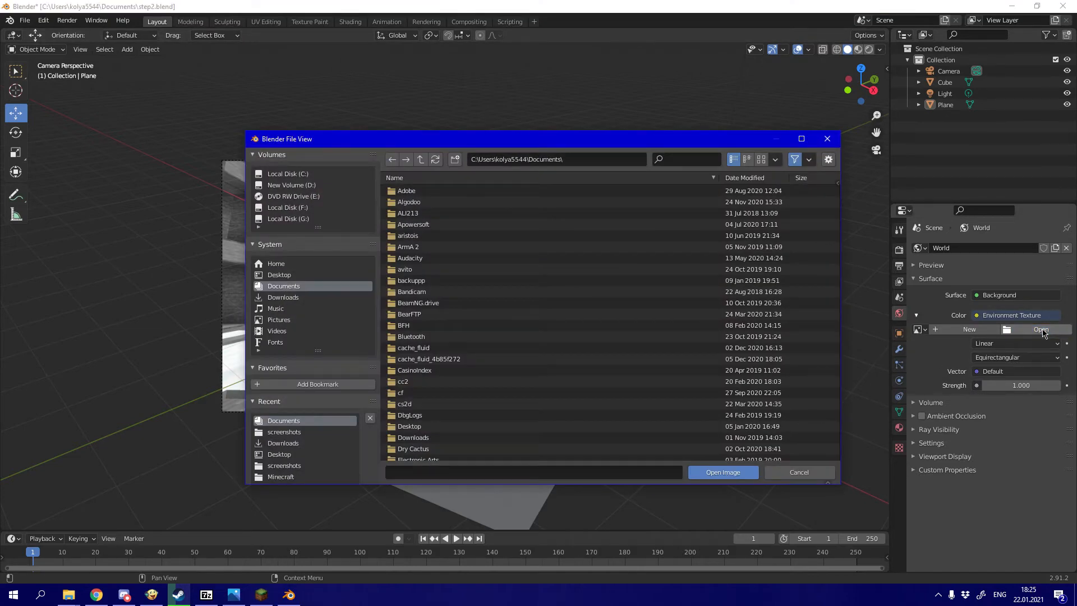
pyautogui.click(595, 160)
pyautogui.write('D:\\Games\\Minecraft\\screenshots')
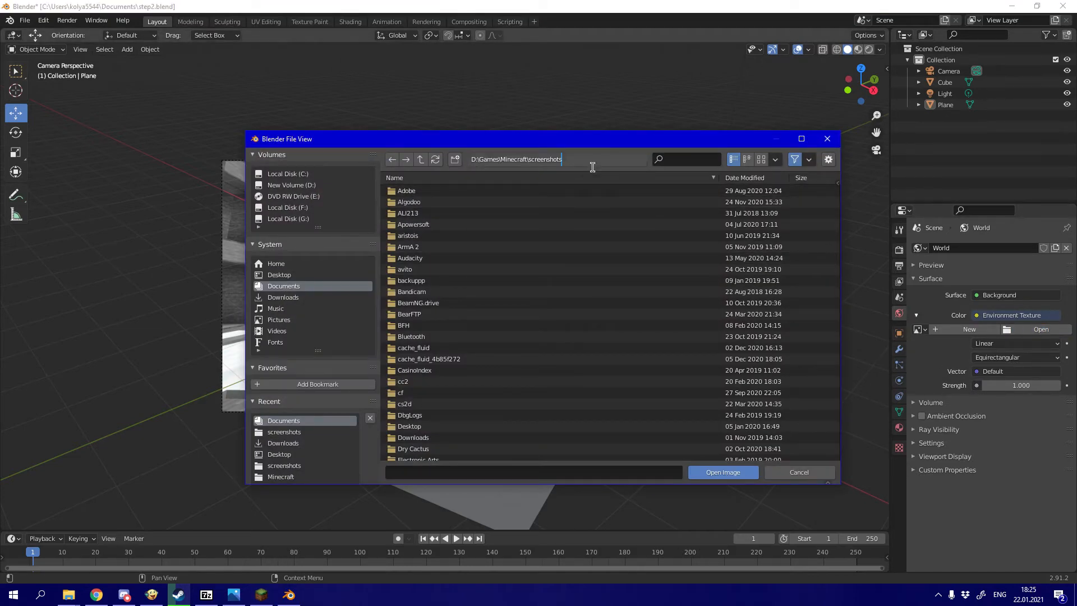
pyautogui.press('Return')
pyautogui.scroll(-15, 623, 393)
pyautogui.click(623, 454)
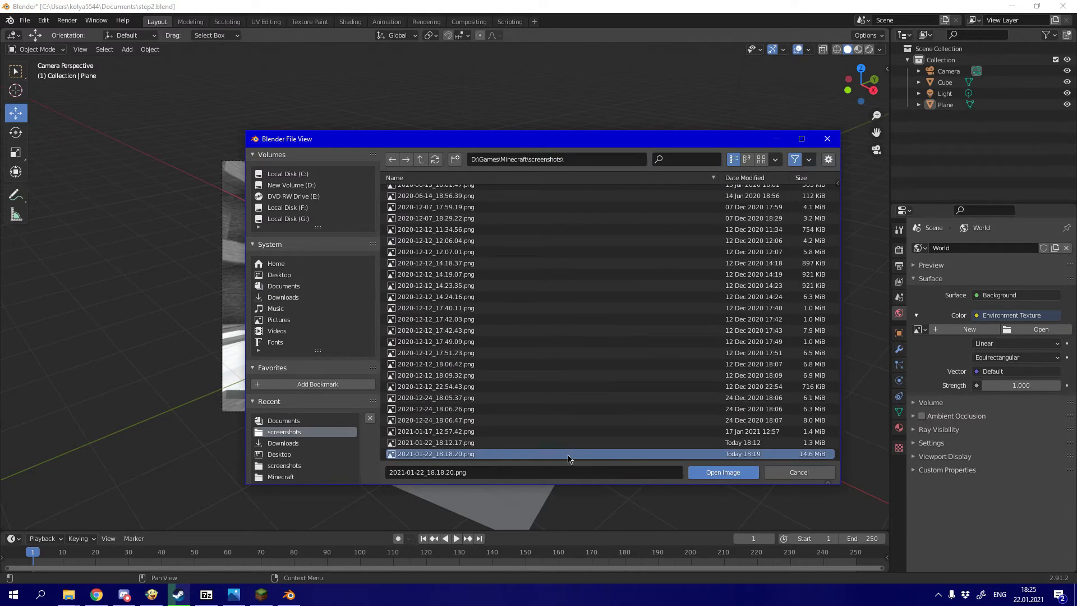
pyautogui.click(715, 473)
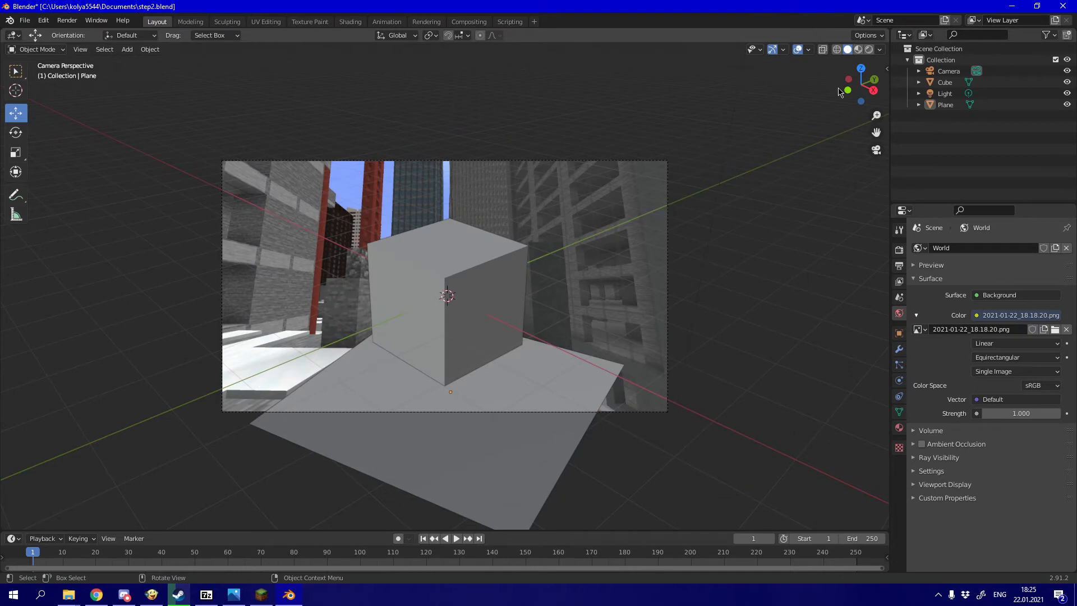
pyautogui.click(869, 49)
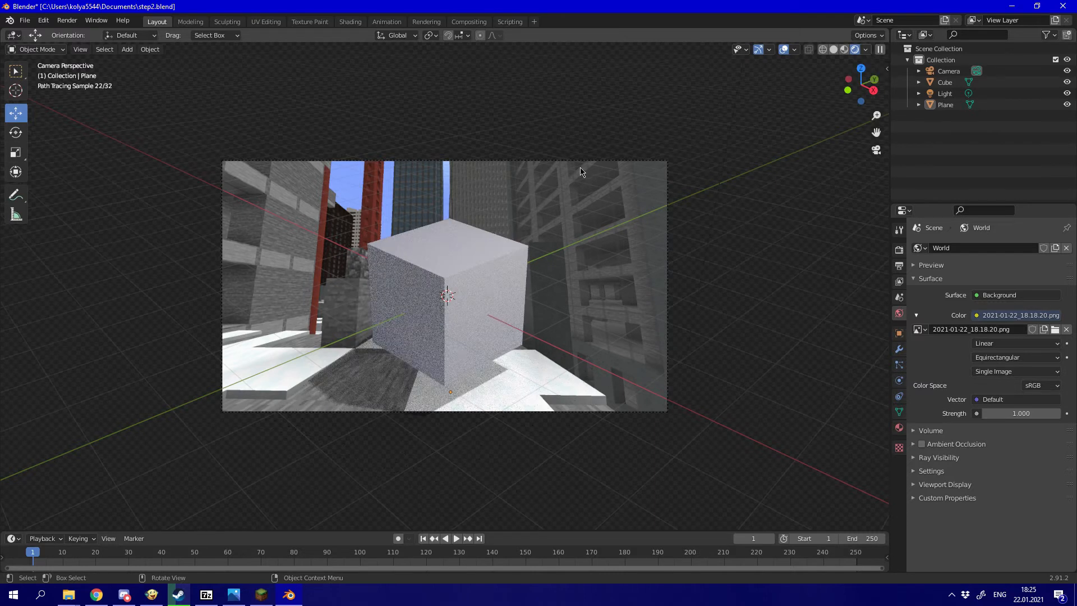
# Delete the cube and add a UV sphere in its place.
pyautogui.click(446, 267)
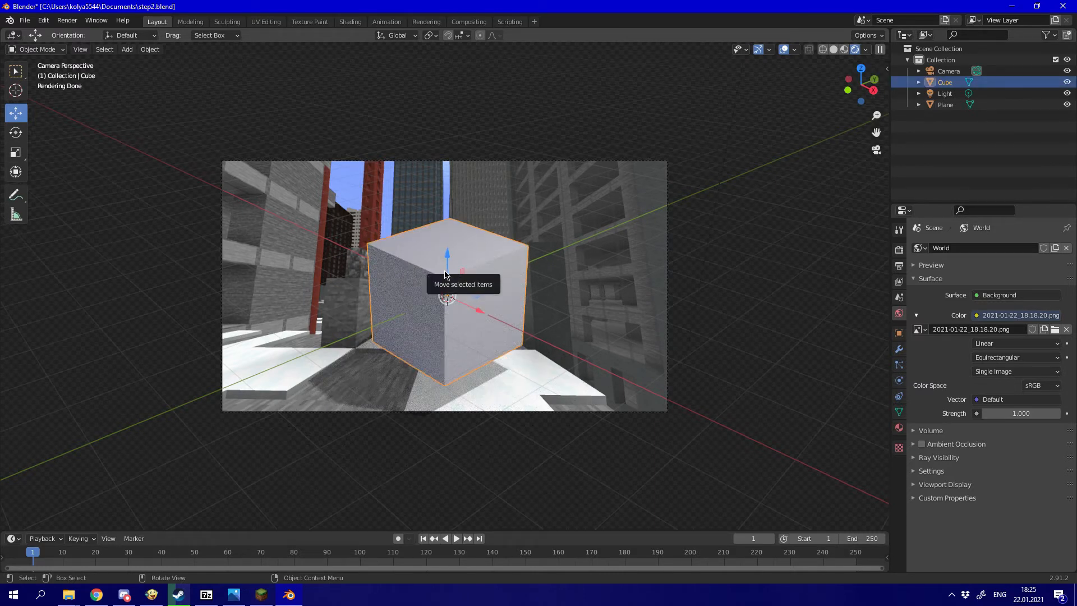
pyautogui.press('Delete')
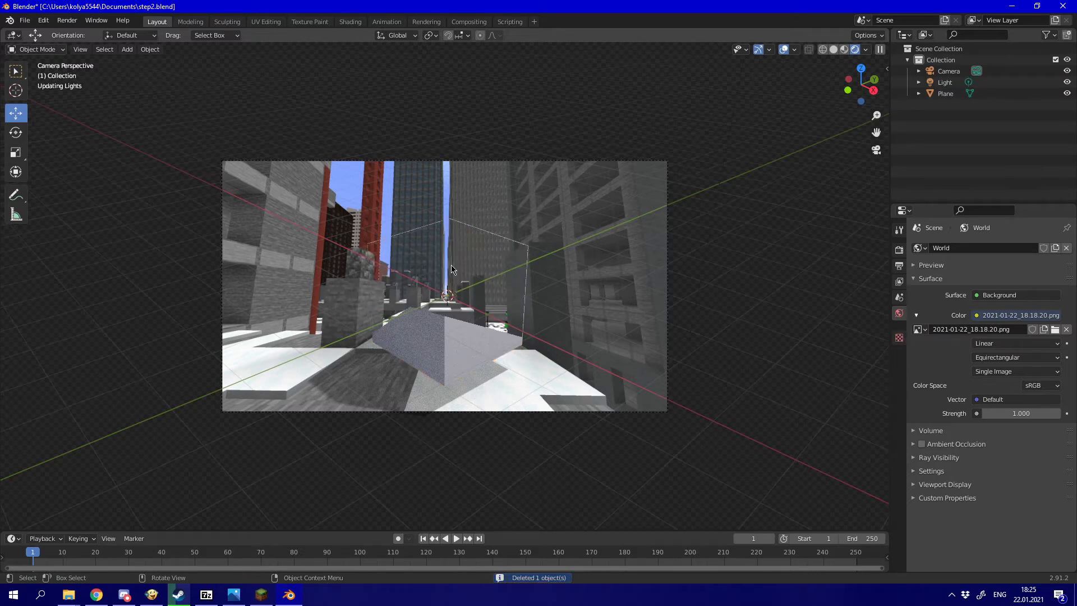
pyautogui.click(122, 50)
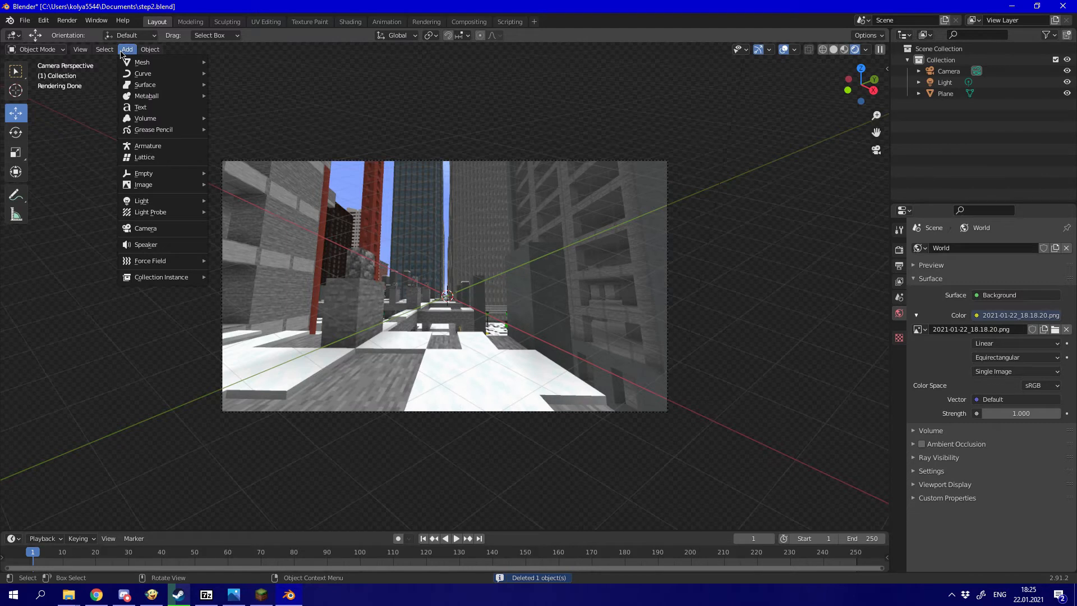
pyautogui.moveTo(143, 62)
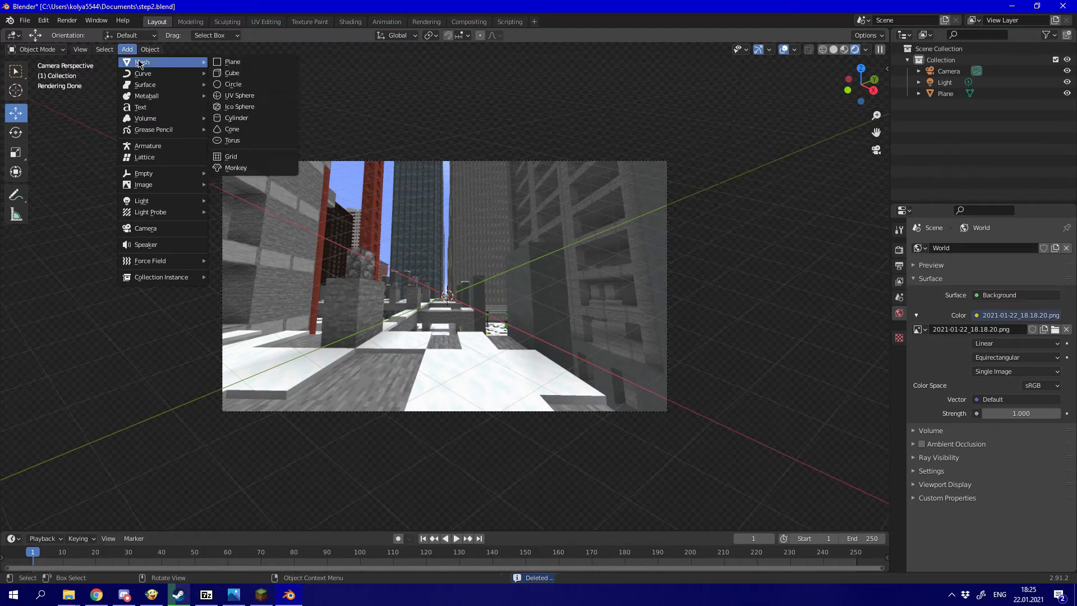
pyautogui.click(243, 96)
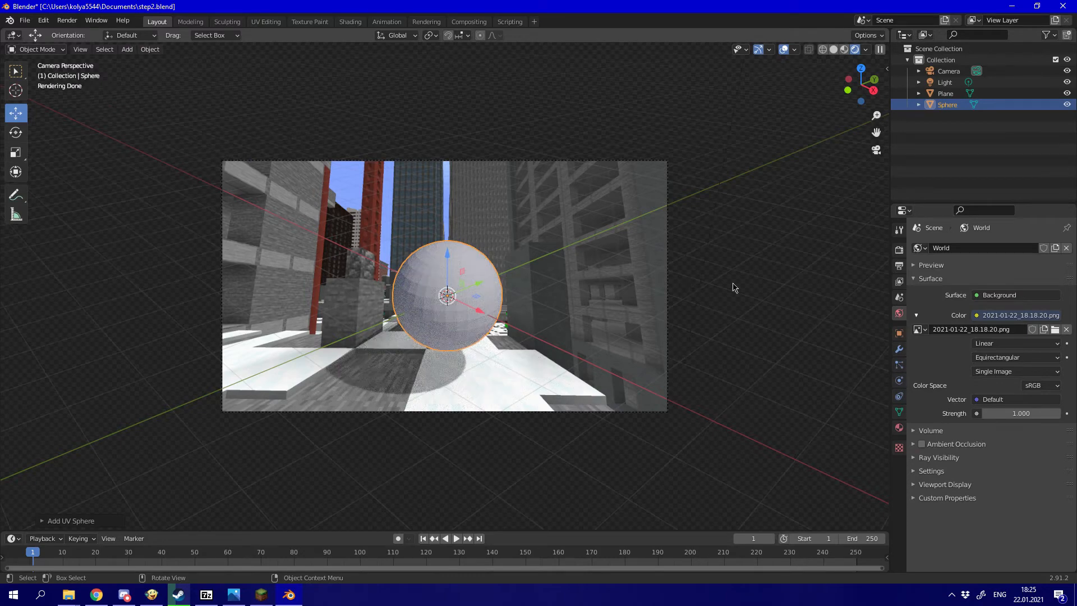
# Move the sphere closer to the camera and down toward the snowy ground, and shade it smooth.
pyautogui.moveTo(425, 253); pyautogui.dragTo(461, 270)
pyautogui.moveTo(515, 303); pyautogui.dragTo(473, 285)
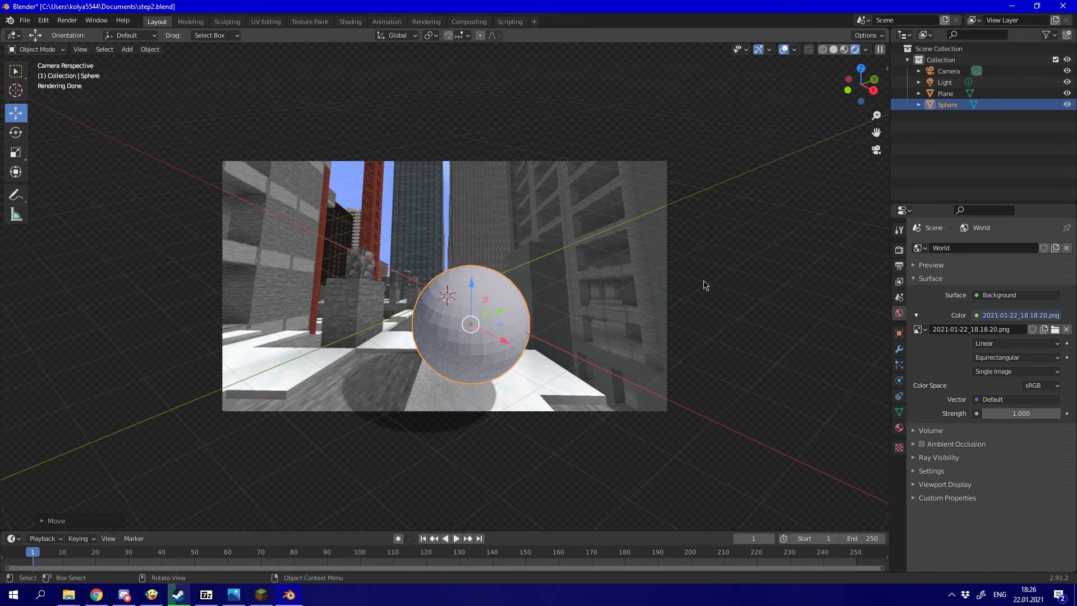
pyautogui.moveTo(471, 324); pyautogui.dragTo(462, 329)
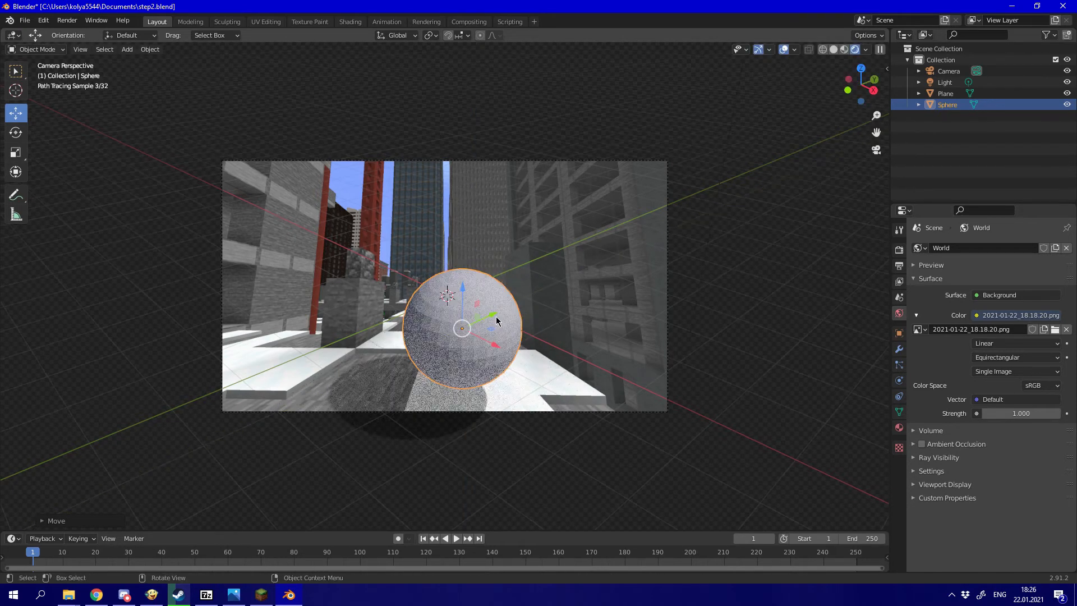
pyautogui.rightClick(466, 363)
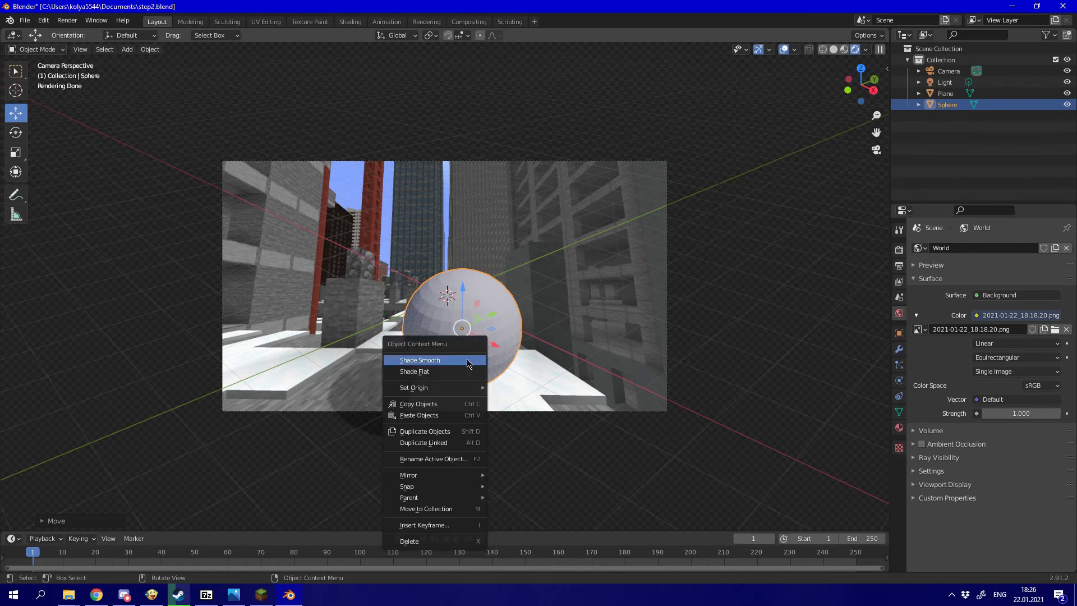
pyautogui.click(427, 362)
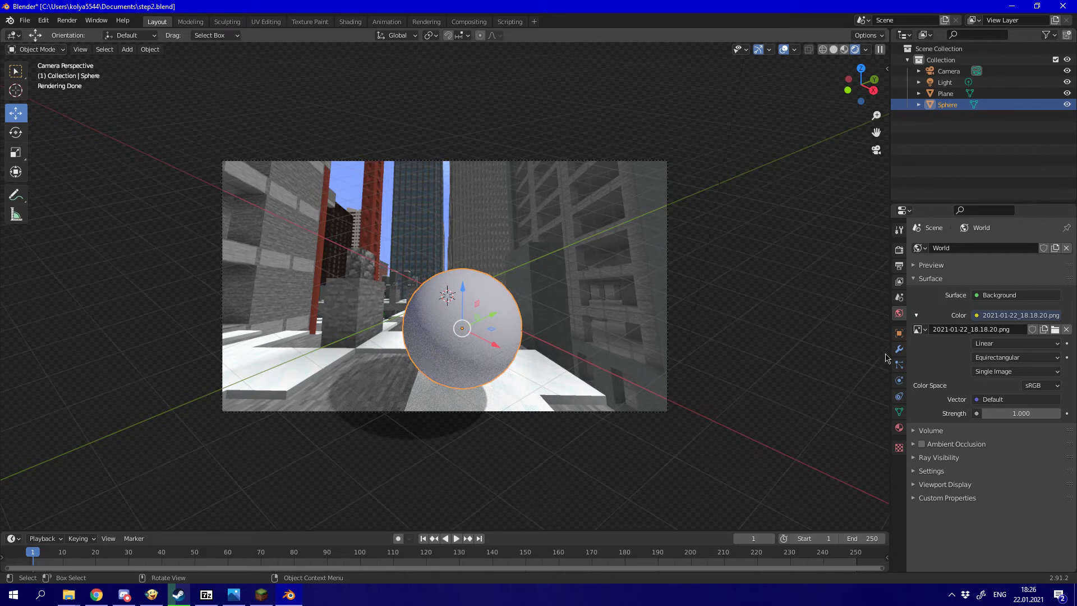
# Give the sphere a new material with Metallic 1.000 and Roughness 0.100, and save the file as step3.blend.
pyautogui.click(899, 428)
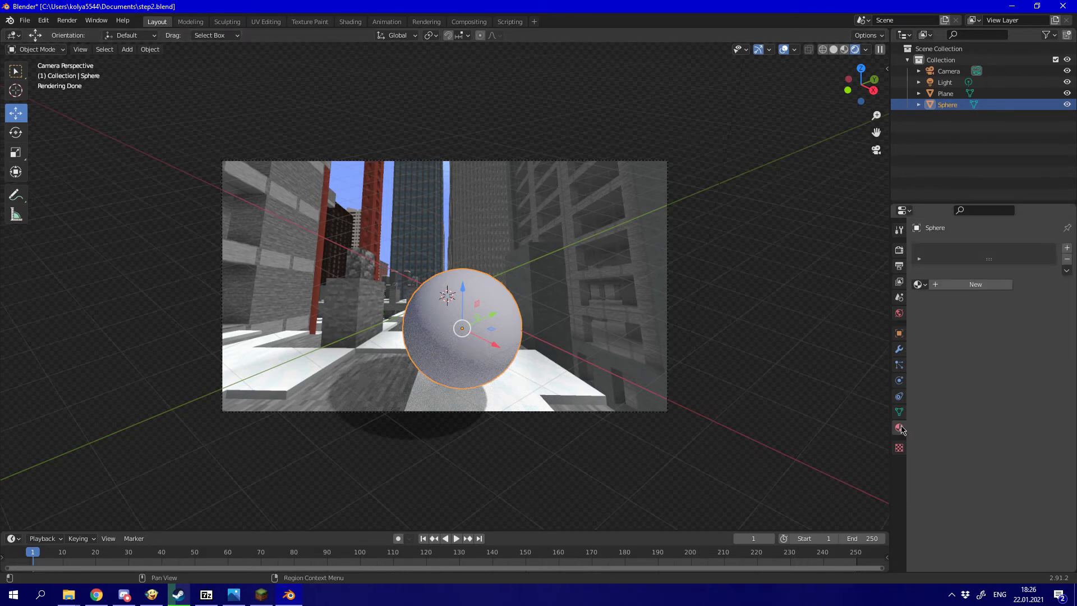
pyautogui.click(963, 285)
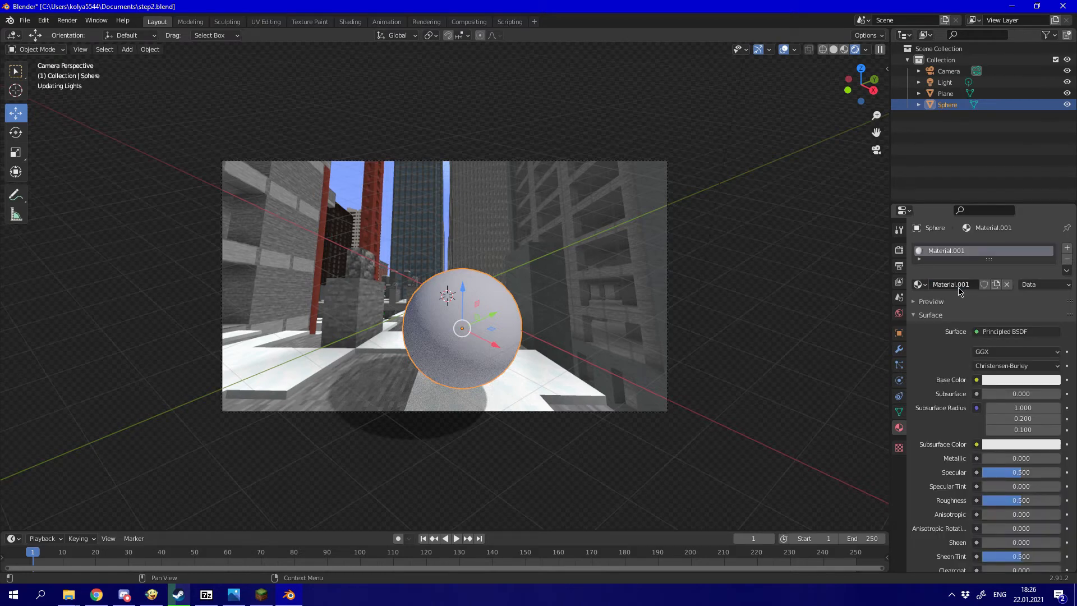
pyautogui.moveTo(1004, 458); pyautogui.dragTo(1060, 458)
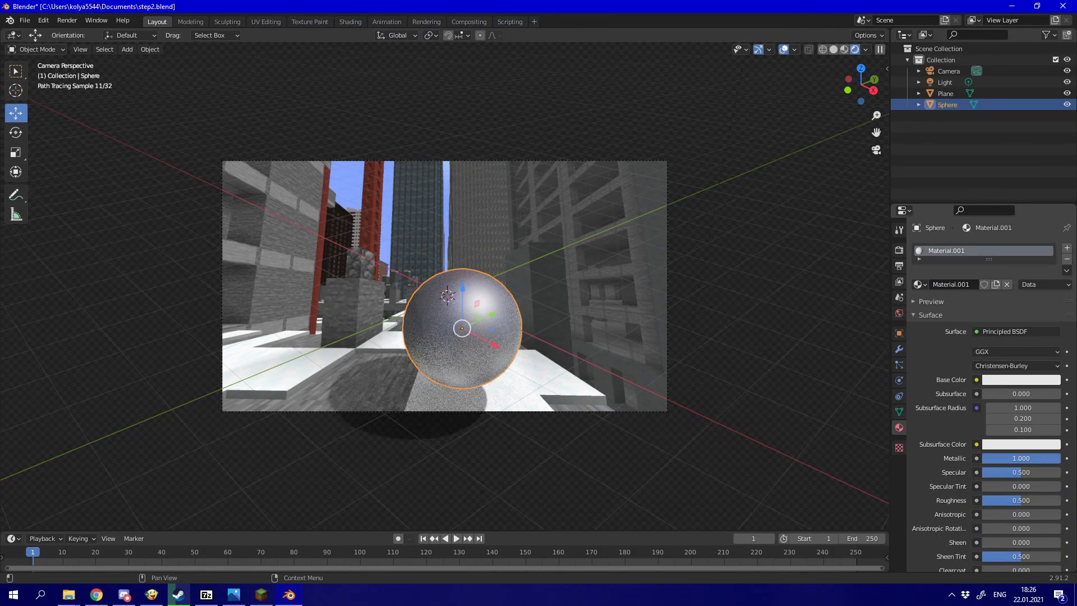
pyautogui.click(1012, 500)
pyautogui.press('BackSpace')
pyautogui.press('Return')
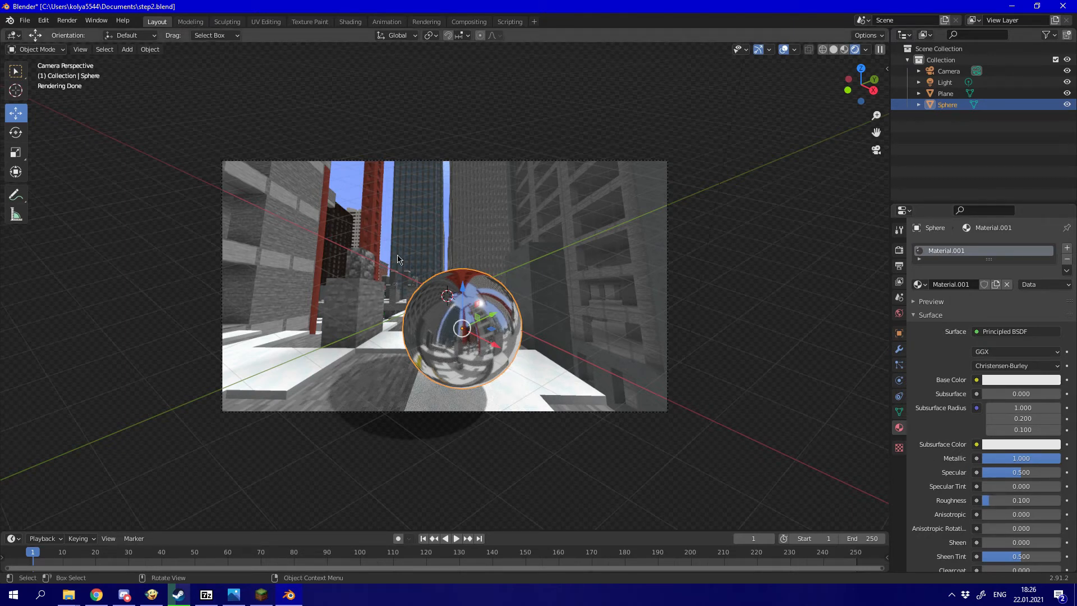
pyautogui.click(730, 286)
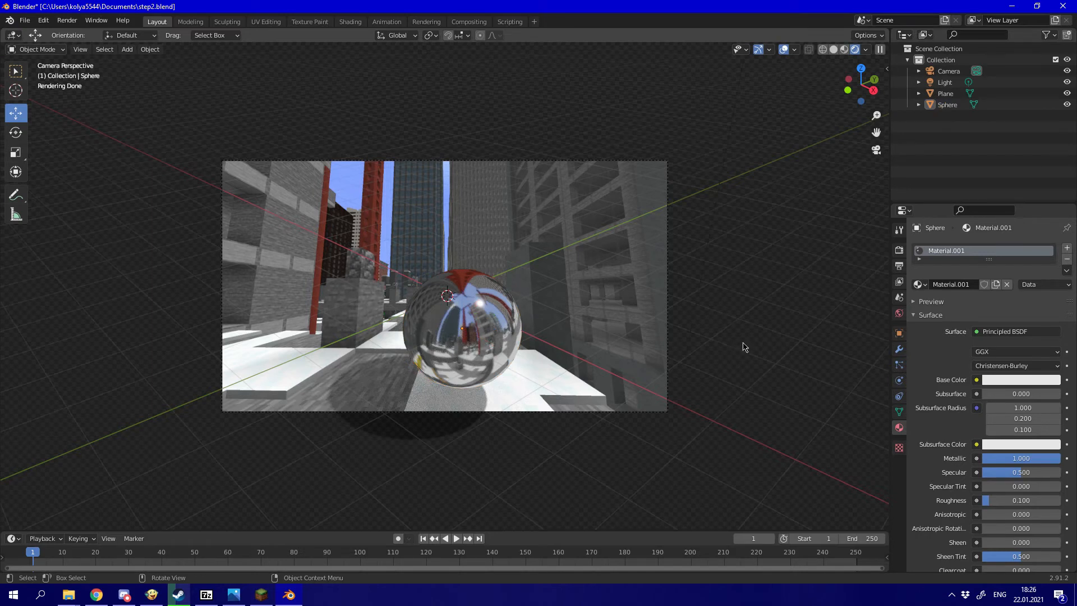
pyautogui.hotkey('ctrl', 'alt', 's')
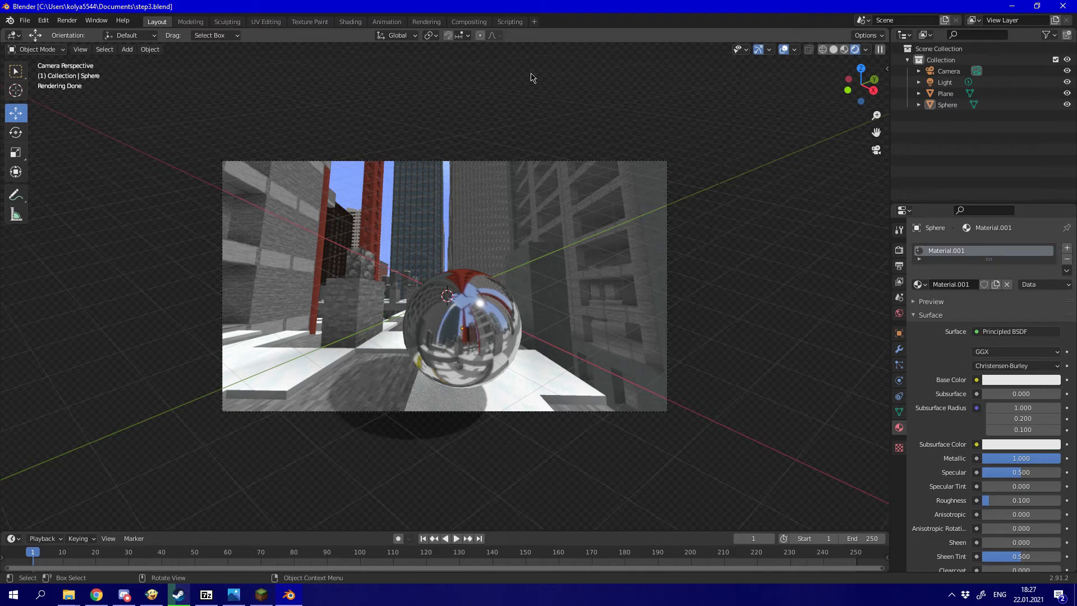
# Enable compositing nodes for the scene and add an Image node below the Composite node.
pyautogui.click(466, 25)
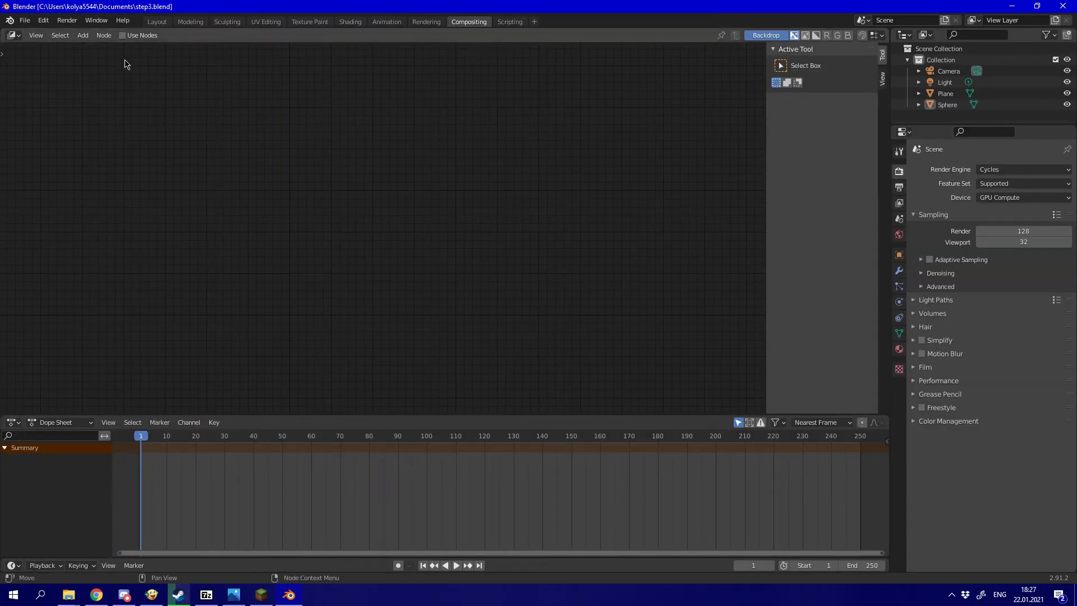
pyautogui.click(122, 36)
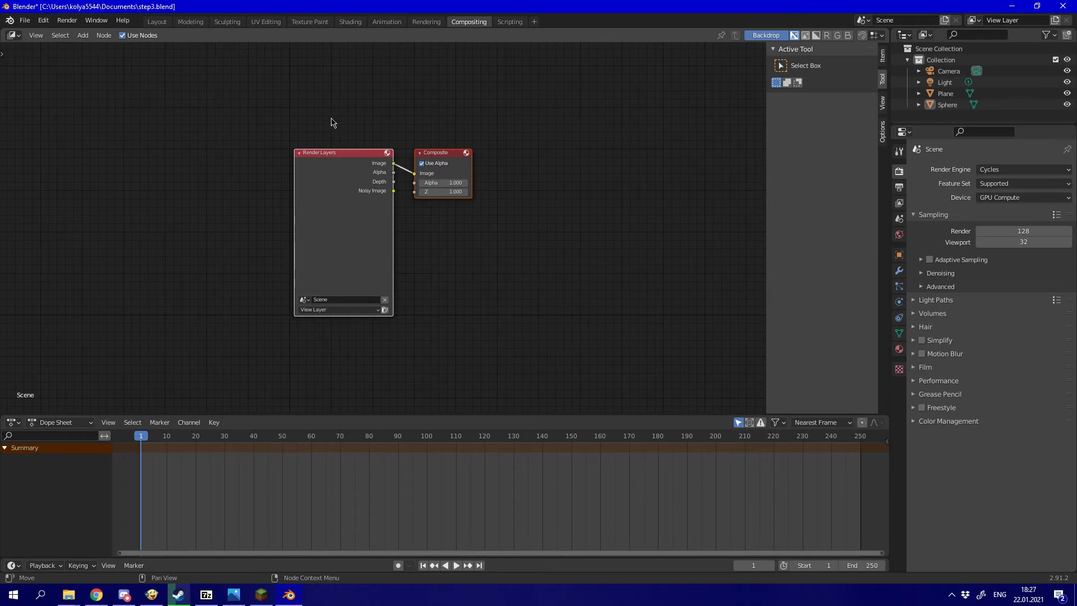
pyautogui.hotkey('shift', 'a')
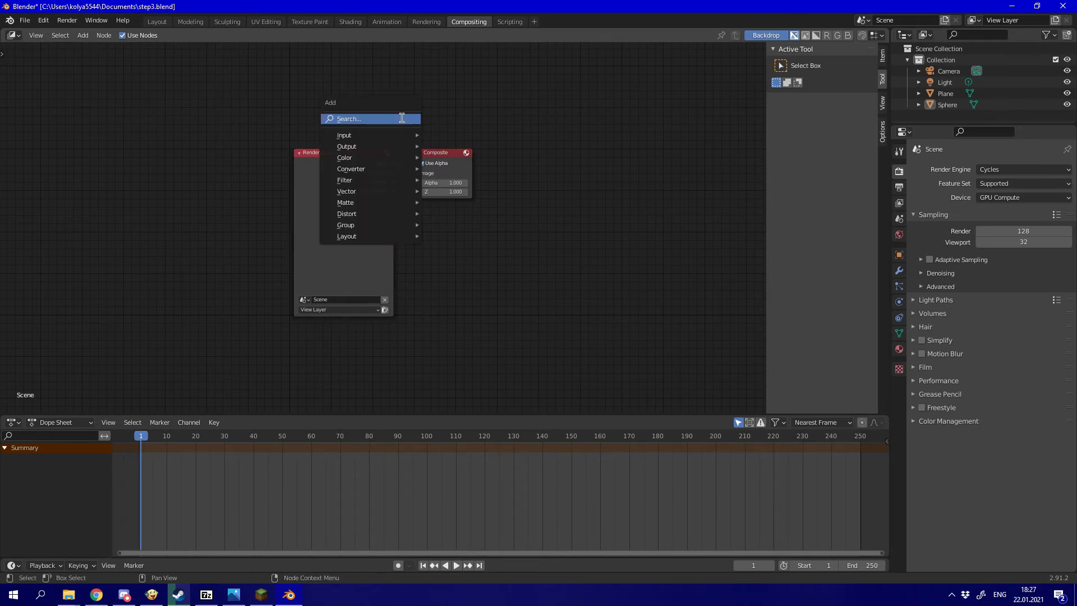
pyautogui.click(402, 118)
pyautogui.write('image')
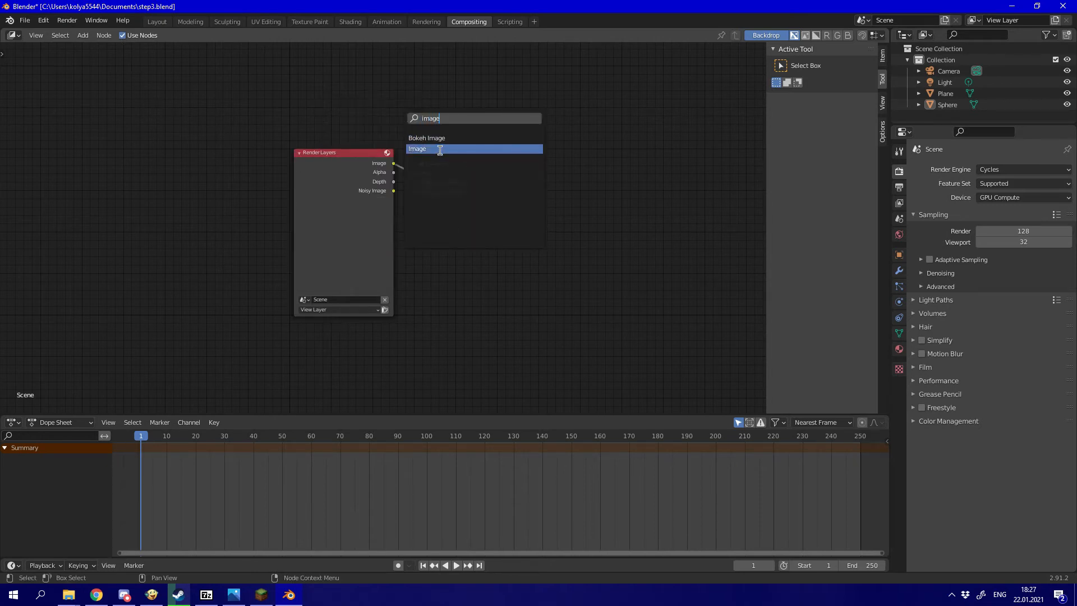
pyautogui.click(440, 151)
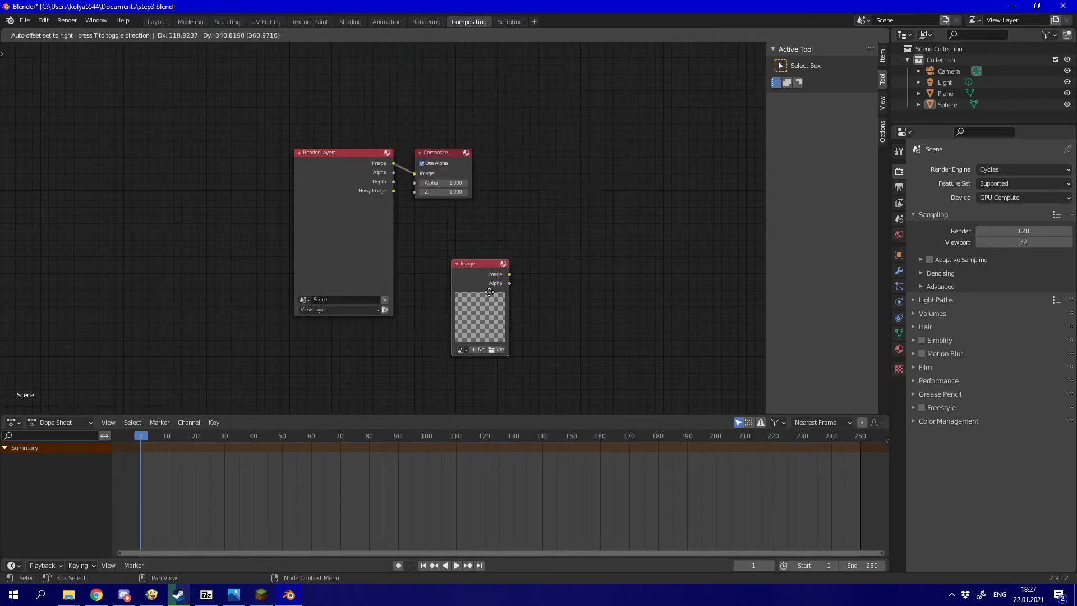
pyautogui.click(481, 303)
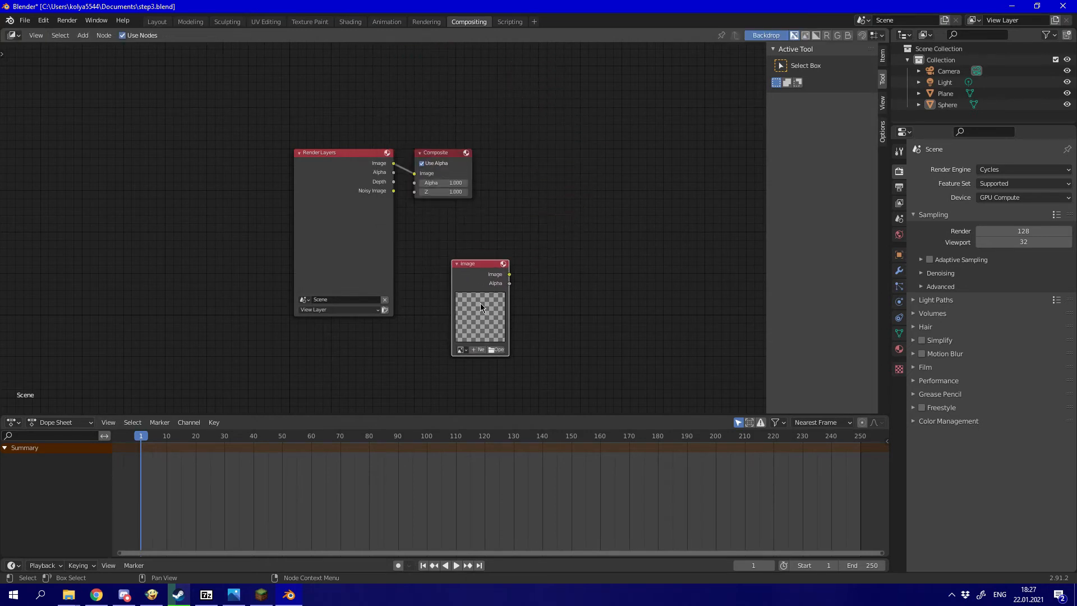
# Load 2021-01-22_18.12.17.png from D:\Games\Minecraft\screenshots\ into the Image node.
pyautogui.click(497, 351)
pyautogui.click(565, 161)
pyautogui.write('D:\\Games\\Minecraft\\screenshots\\')
pyautogui.press('Return')
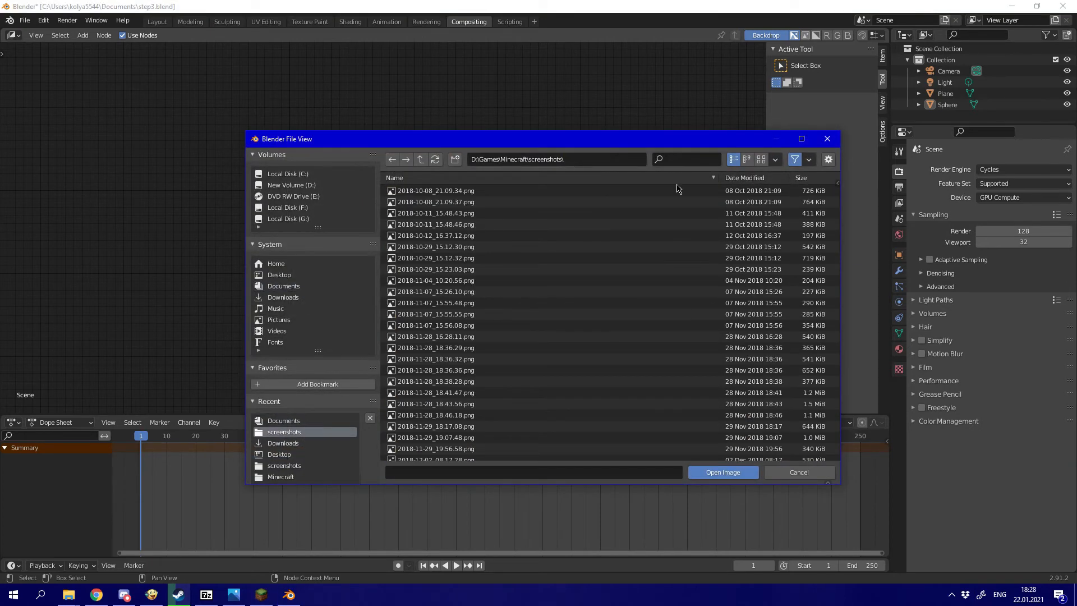
pyautogui.moveTo(838, 202); pyautogui.dragTo(838, 454)
pyautogui.click(729, 442)
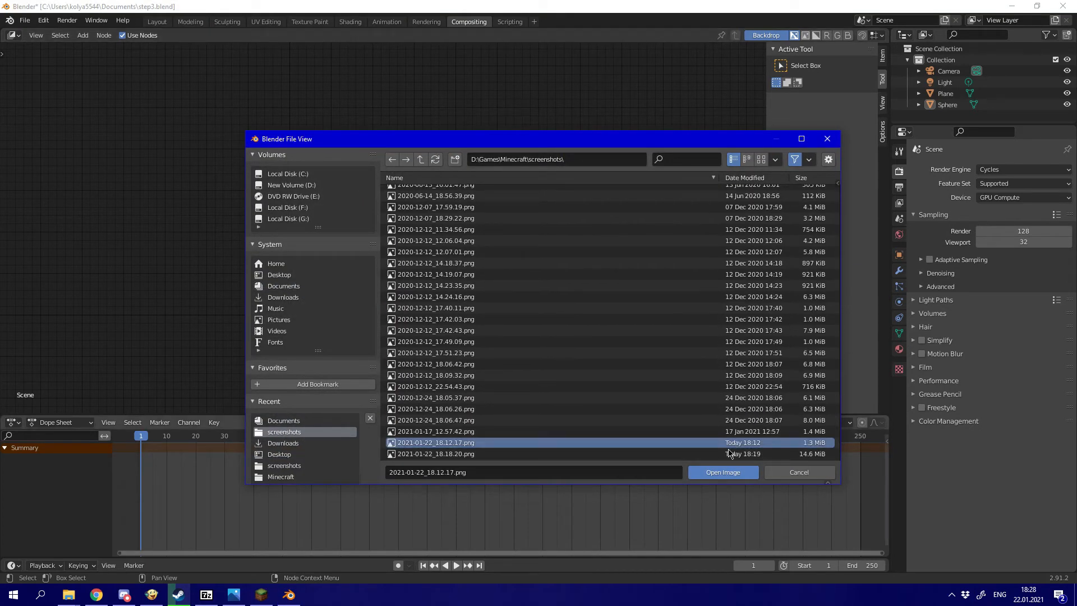
pyautogui.click(726, 473)
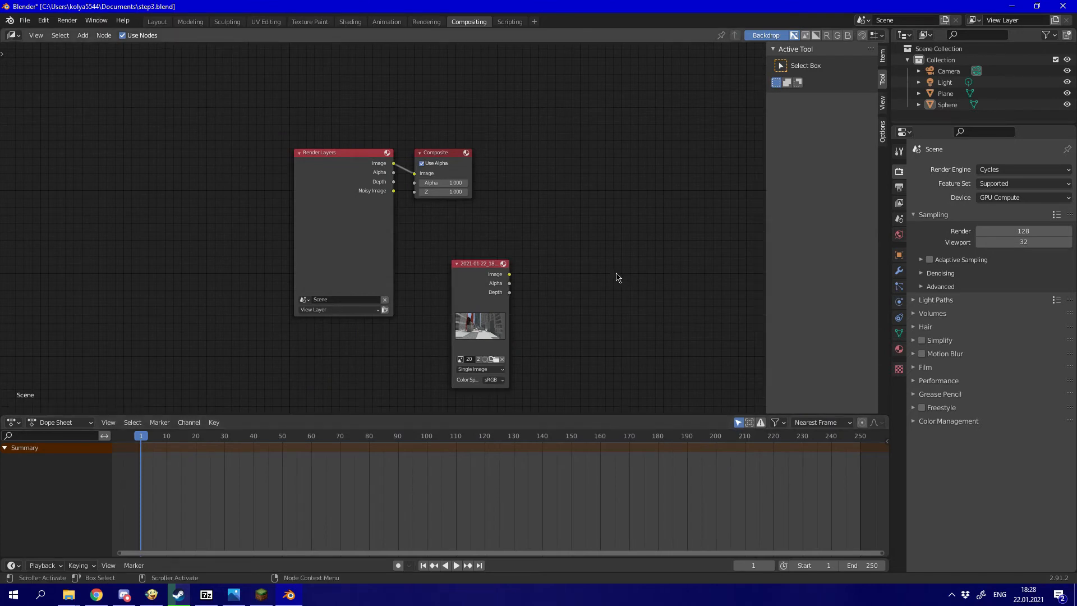
# Add a Scale node set to Render Size and feed the screenshot node's Image output into it.
pyautogui.hotkey('shift', 'a')
pyautogui.write('sca')
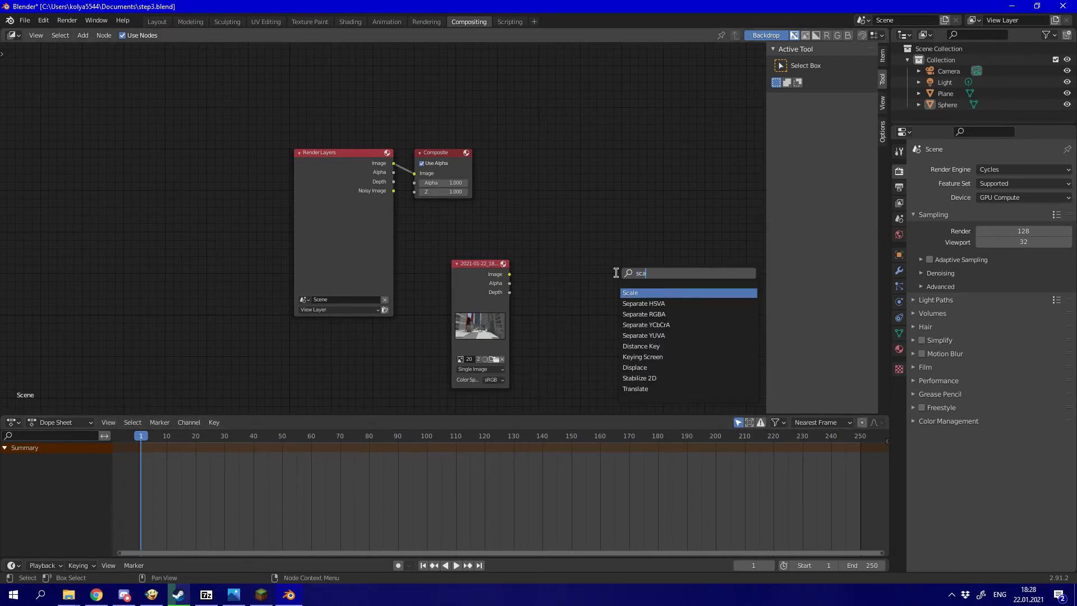
pyautogui.click(643, 293)
pyautogui.click(572, 231)
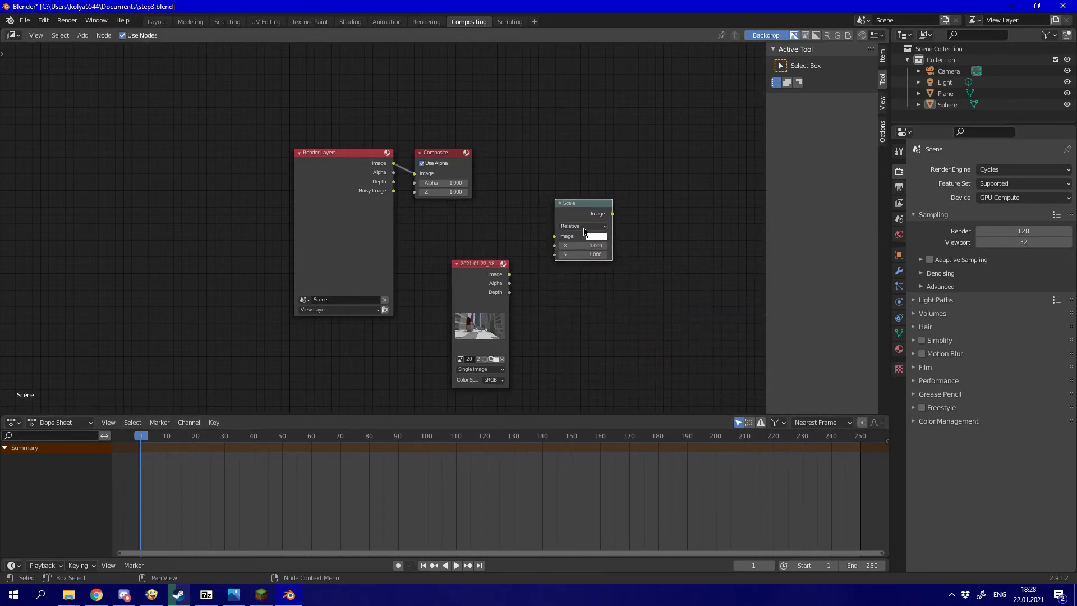
pyautogui.click(572, 226)
pyautogui.click(581, 262)
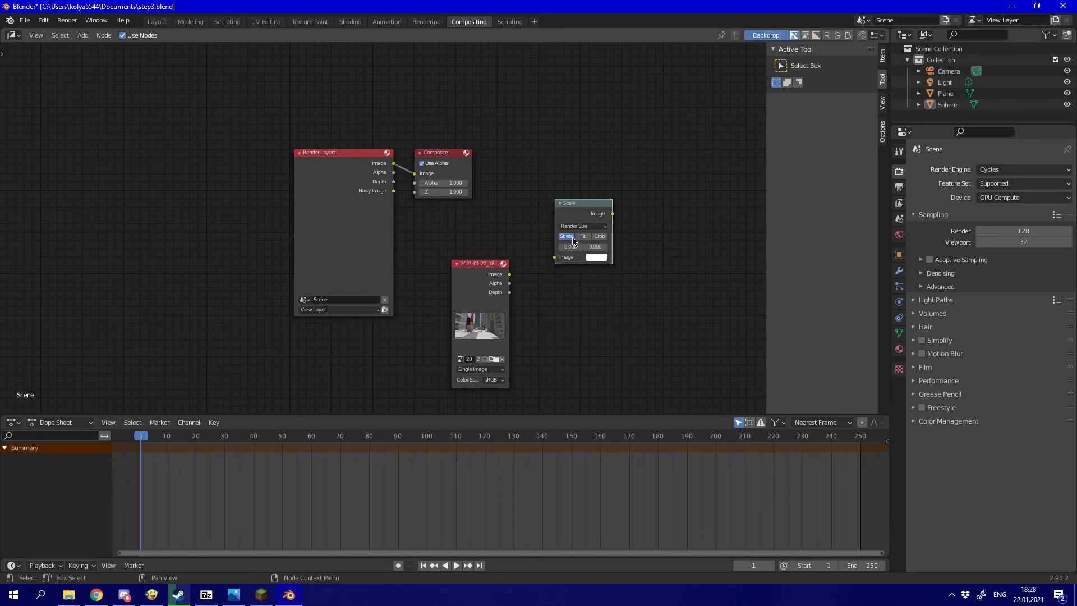
pyautogui.moveTo(509, 275); pyautogui.dragTo(555, 262)
# Add an Alpha Over node beside the Scale node.
pyautogui.hotkey('shift', 'a')
pyautogui.click(648, 235)
pyautogui.write('alpha')
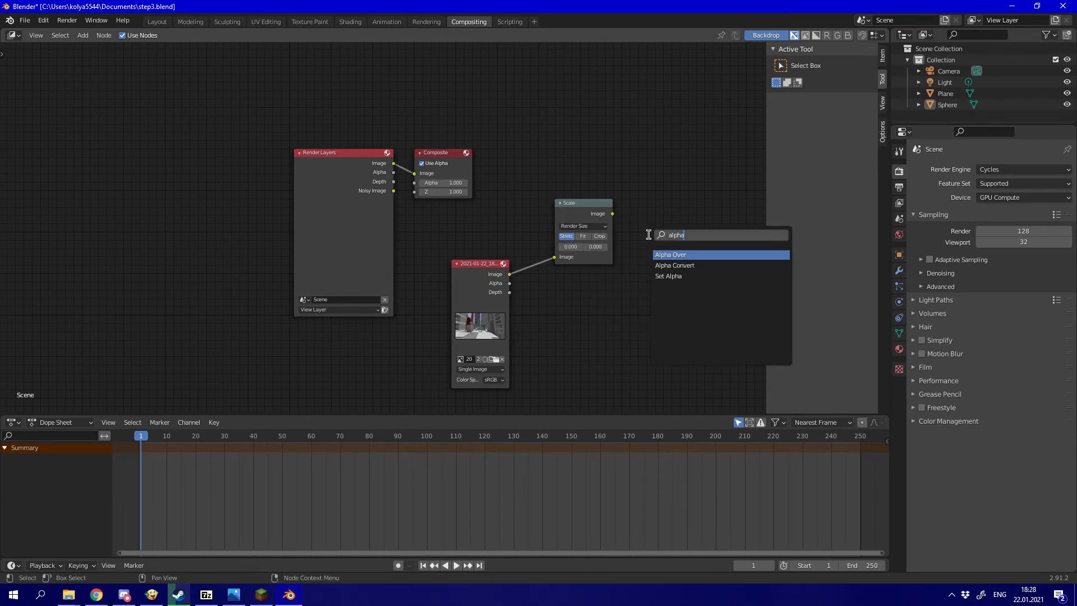
pyautogui.press('Return')
pyautogui.click(631, 247)
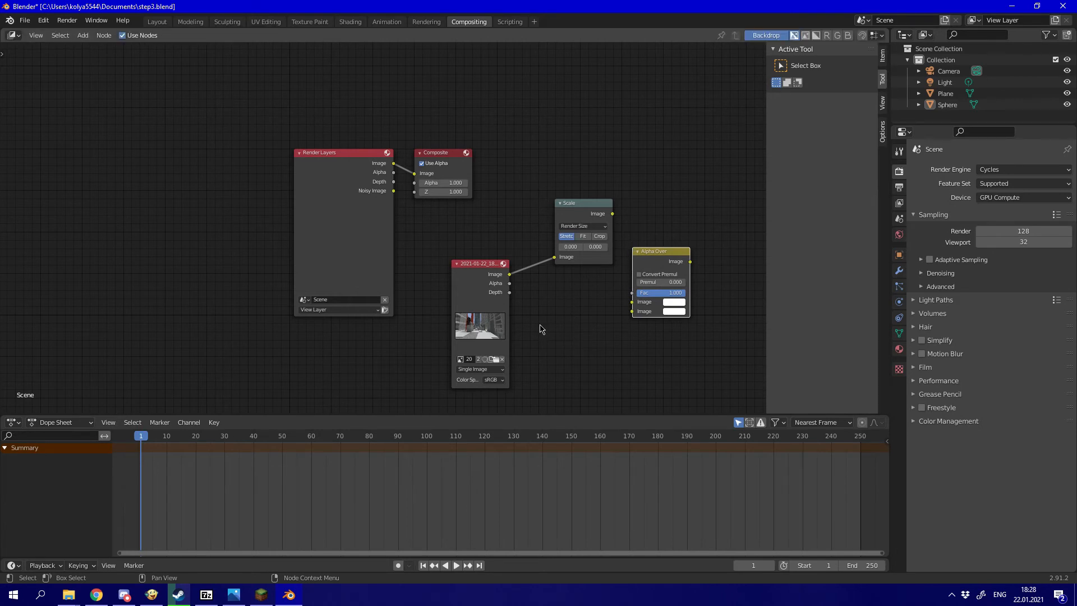
# Detach Render Layers from Composite, connect Scale to Alpha Over's first Image input and Render Layers to its second, and link Alpha Over to the relocated Composite node.
pyautogui.moveTo(414, 174); pyautogui.dragTo(404, 159)
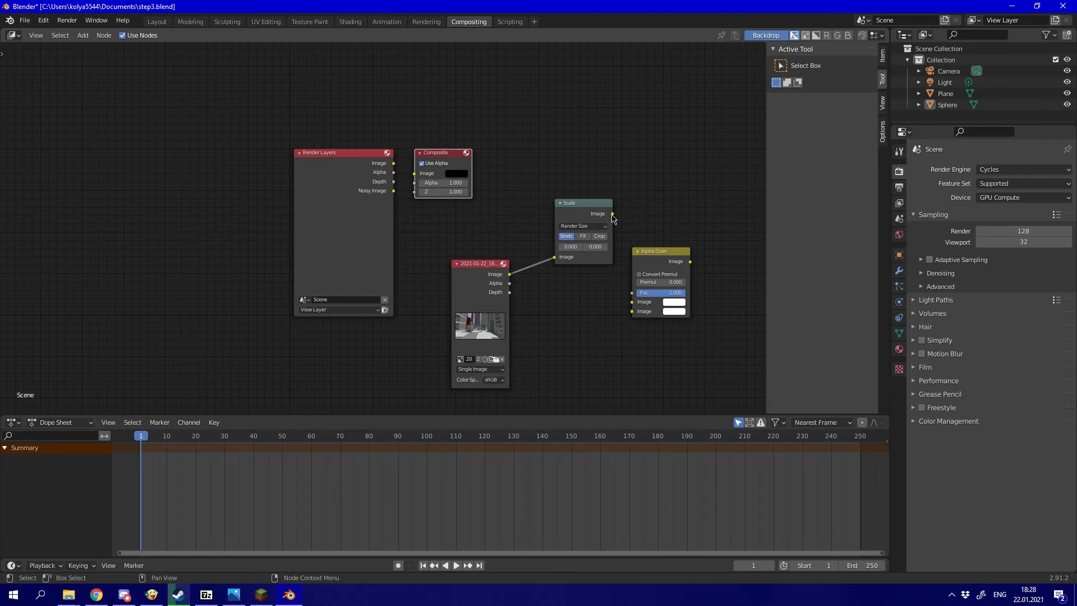
pyautogui.moveTo(612, 213); pyautogui.dragTo(633, 304)
pyautogui.moveTo(394, 164); pyautogui.dragTo(631, 312)
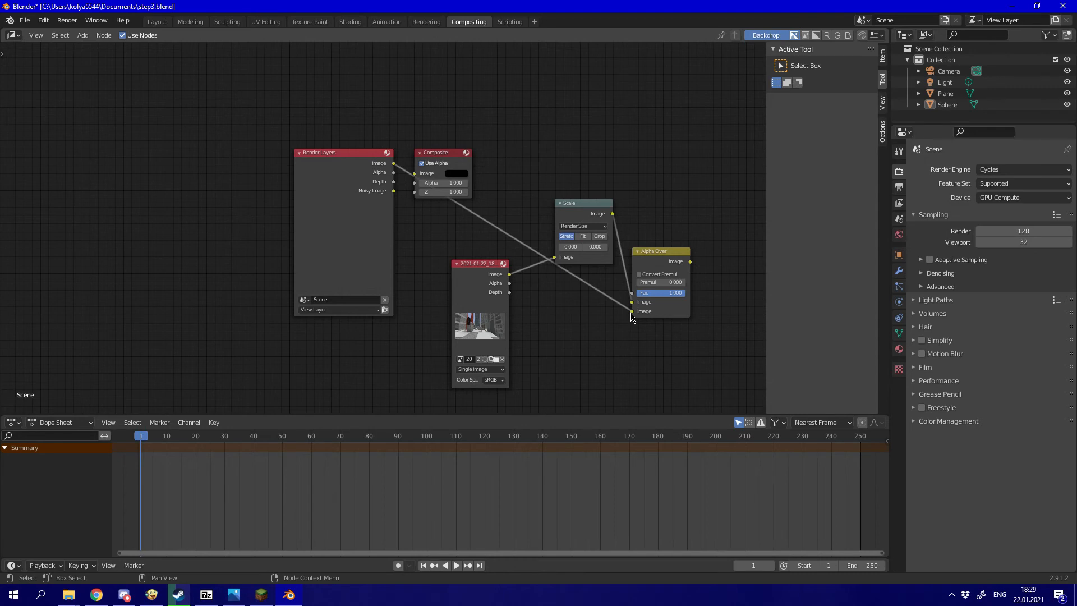
pyautogui.moveTo(464, 168); pyautogui.dragTo(738, 195)
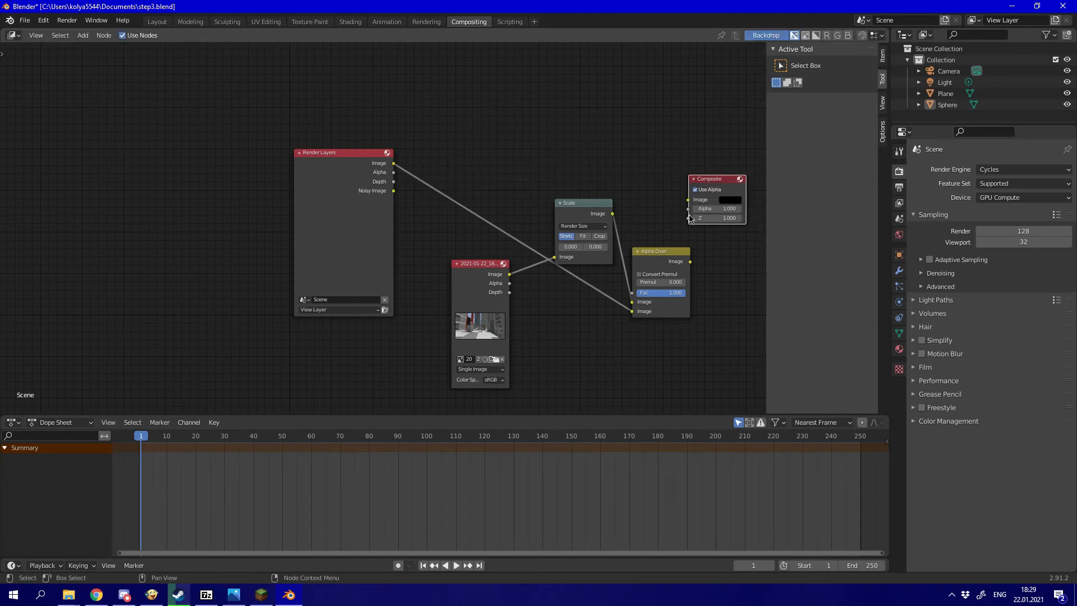
pyautogui.moveTo(690, 262); pyautogui.dragTo(689, 200)
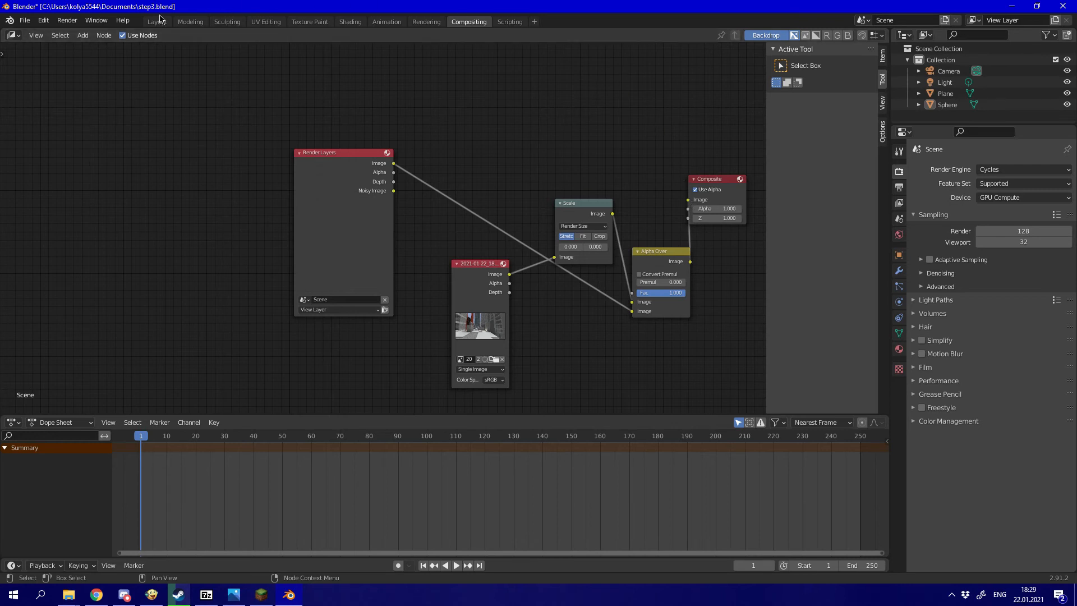
# Render the image to check the sphere composited over the screenshot, and close the render window.
pyautogui.click(69, 21)
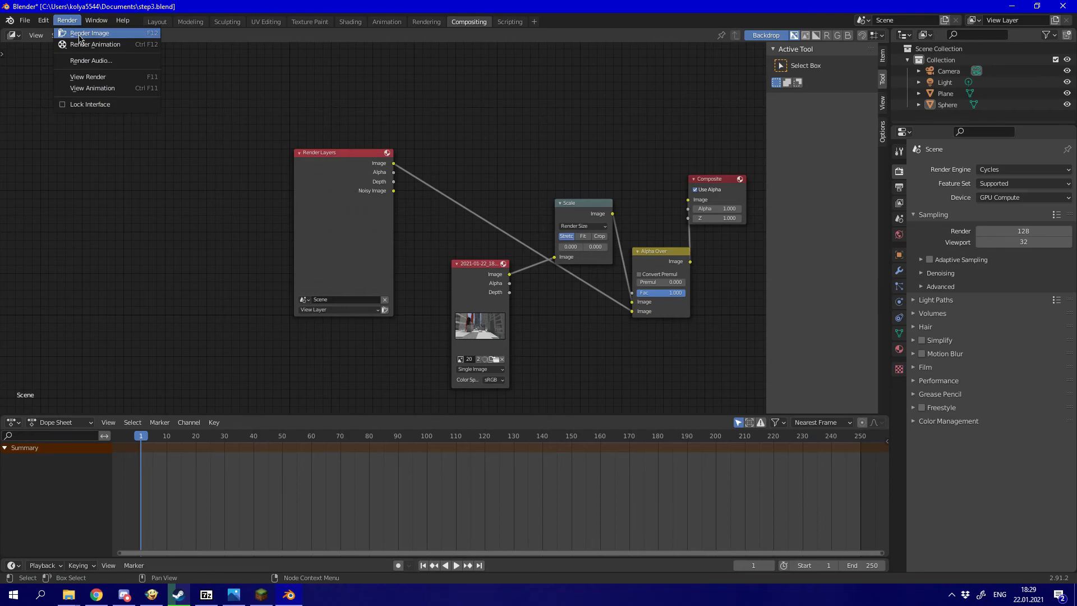
pyautogui.click(79, 36)
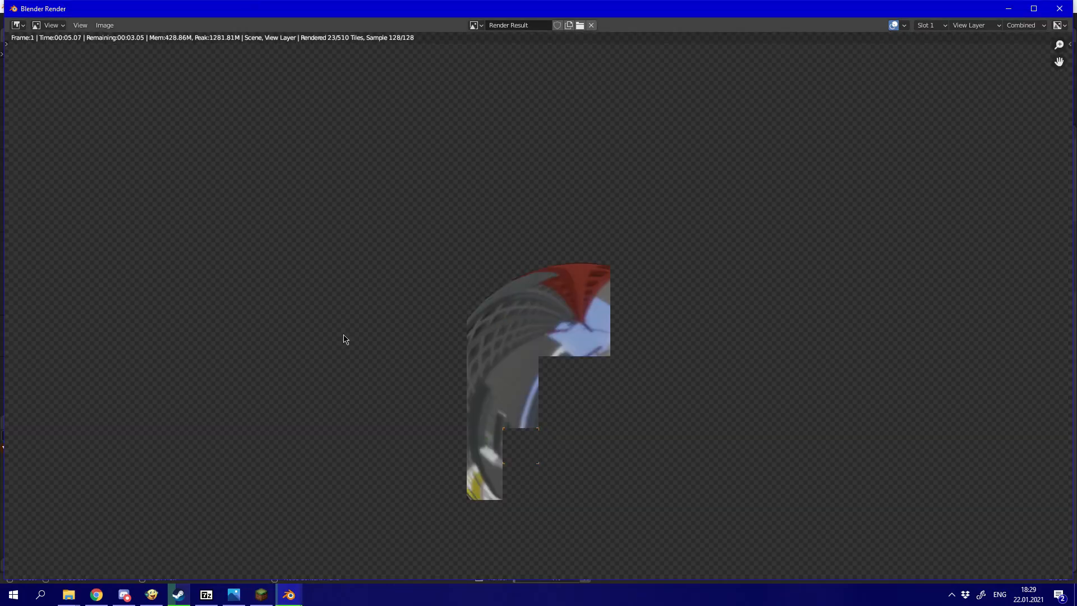
pyautogui.scroll(-2, 344, 338)
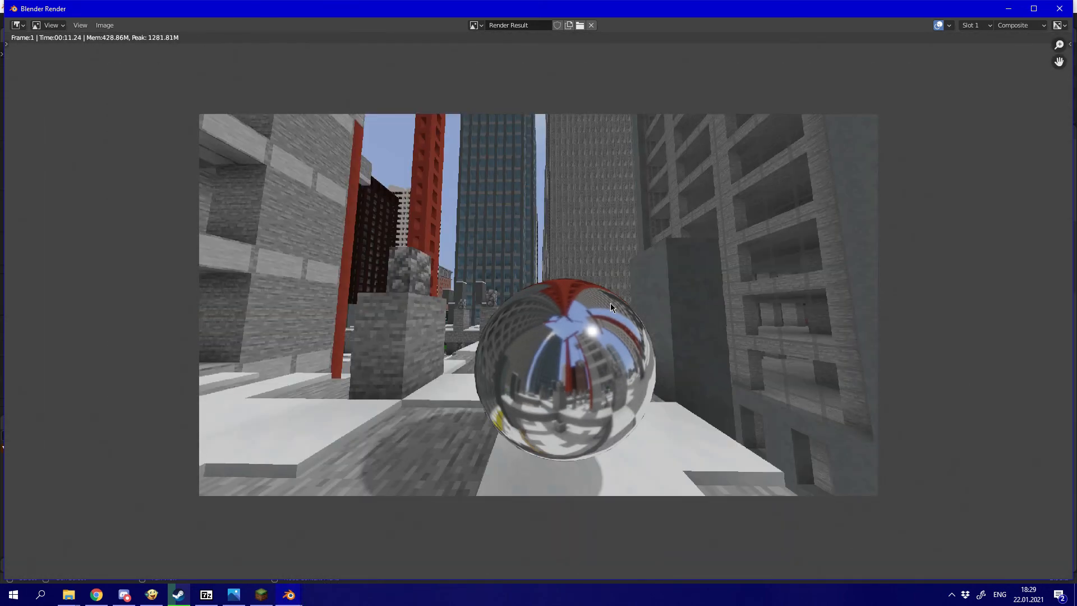
pyautogui.press('Escape')
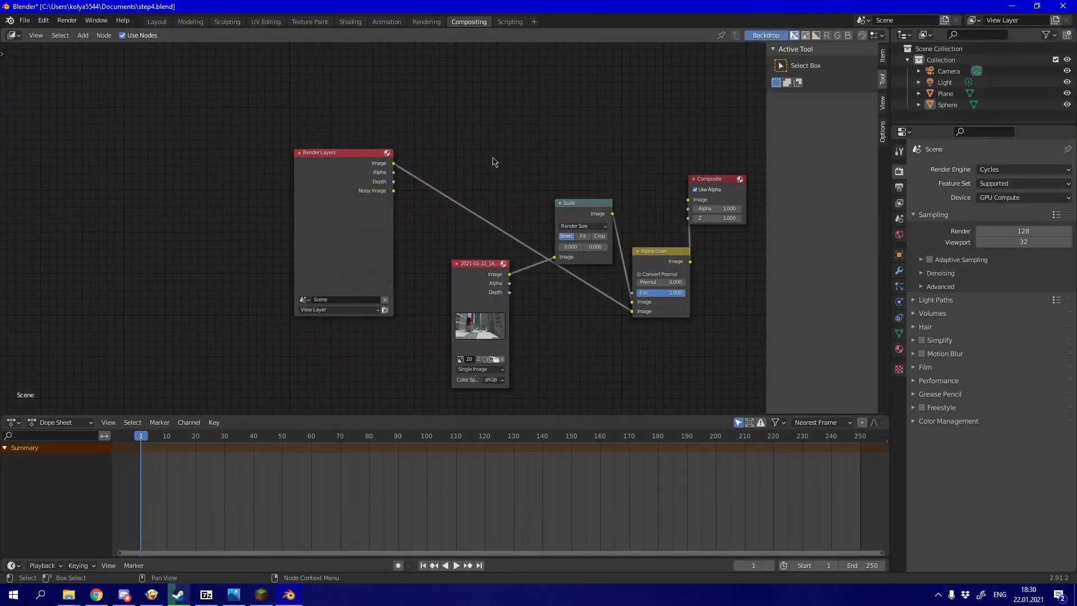
# In the Layout workspace, raise the point light and shift it along X so the sphere's shadow falls beneath the sphere.
pyautogui.click(157, 22)
pyautogui.click(945, 82)
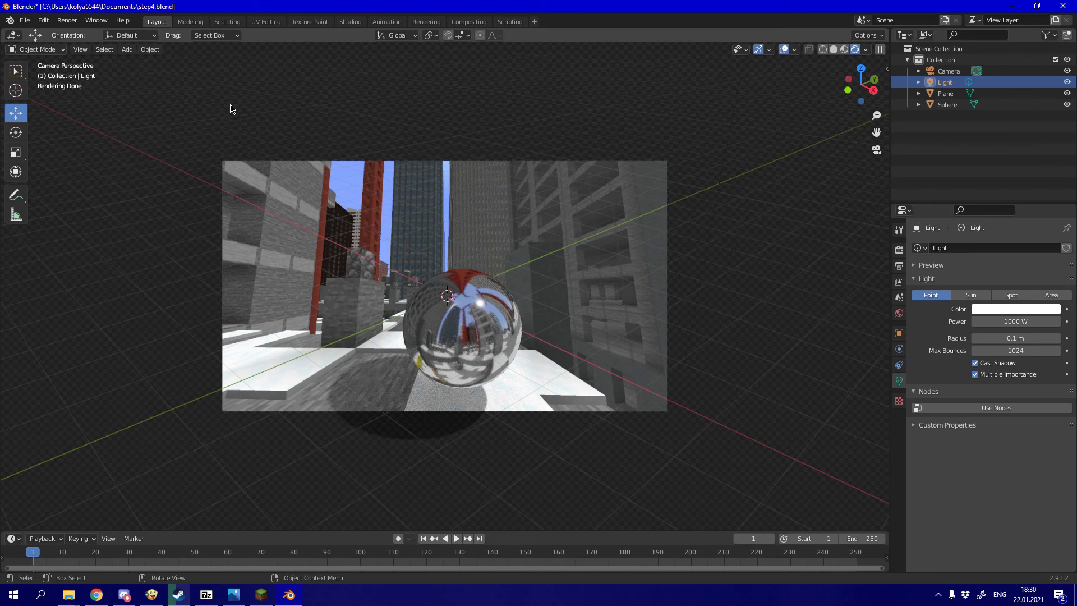
pyautogui.scroll(-4, 712, 320)
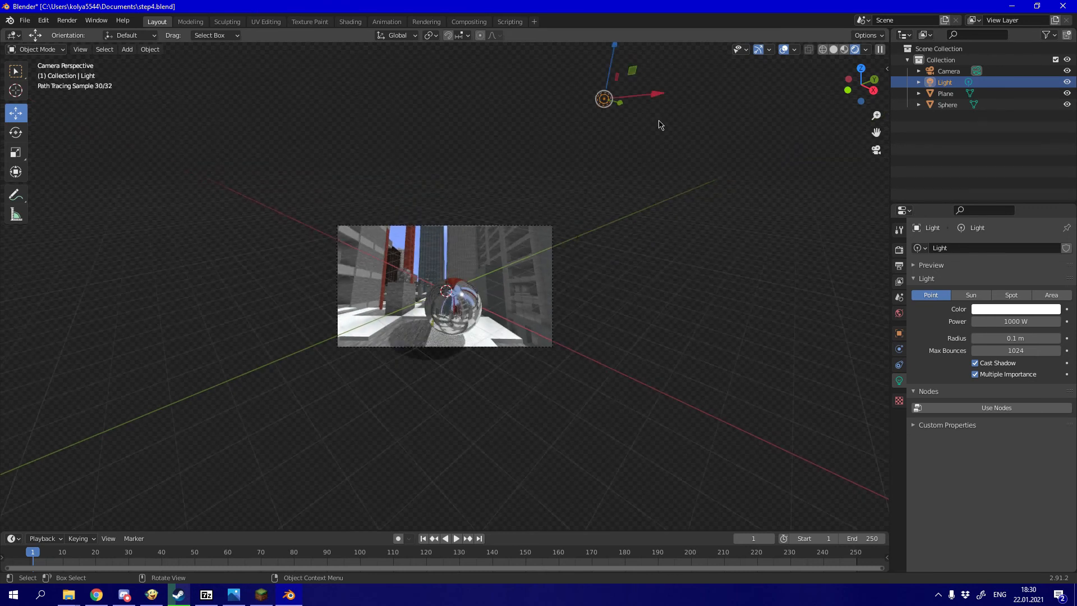
pyautogui.moveTo(661, 98); pyautogui.dragTo(452, 121)
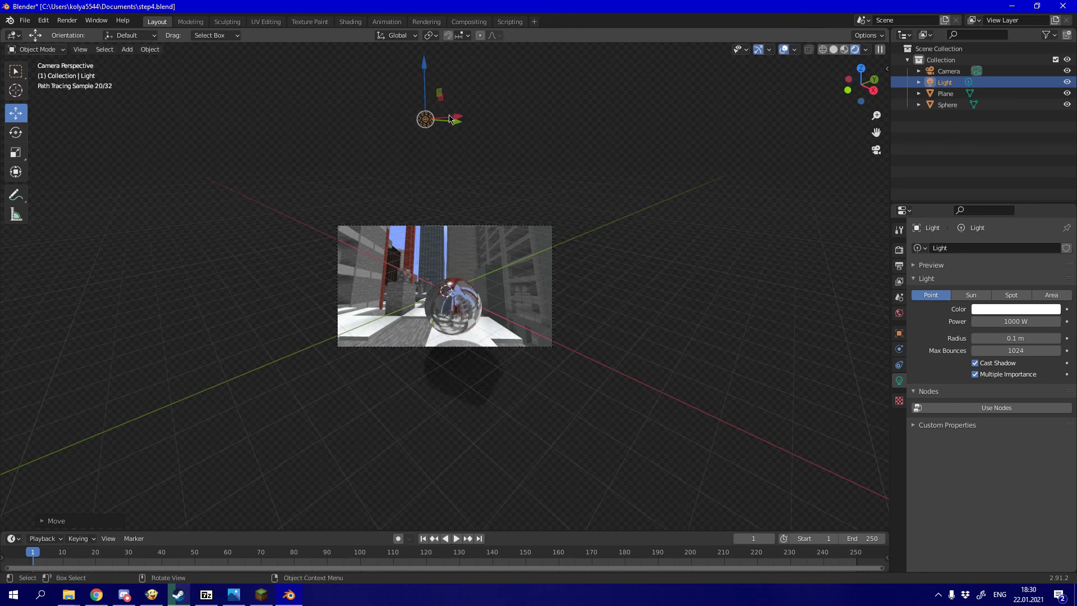
pyautogui.moveTo(428, 80); pyautogui.dragTo(412, 525)
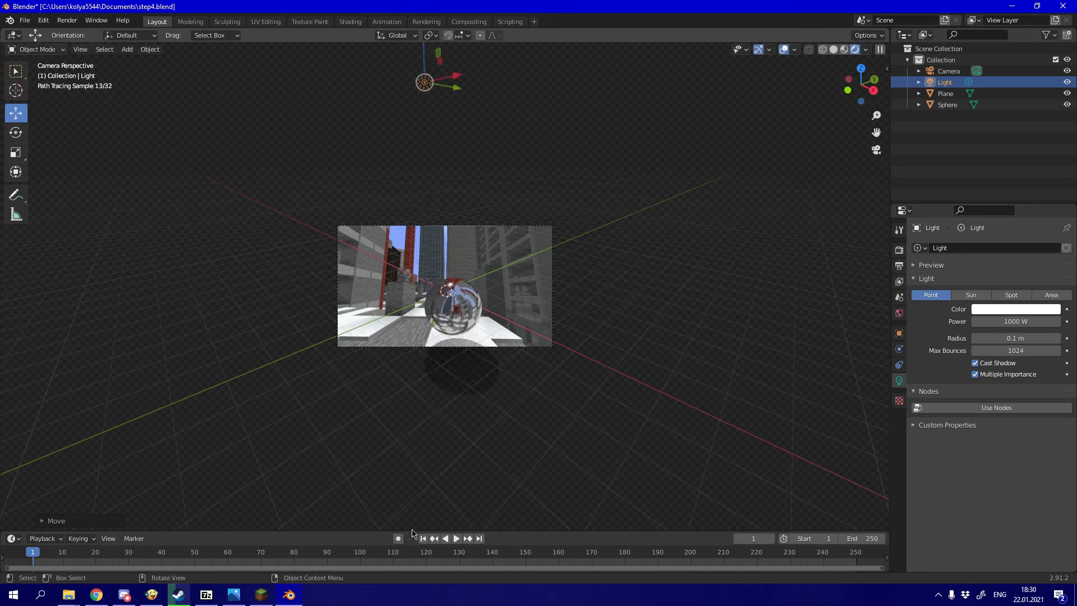
pyautogui.moveTo(455, 76); pyautogui.dragTo(568, 90)
pyautogui.click(625, 335)
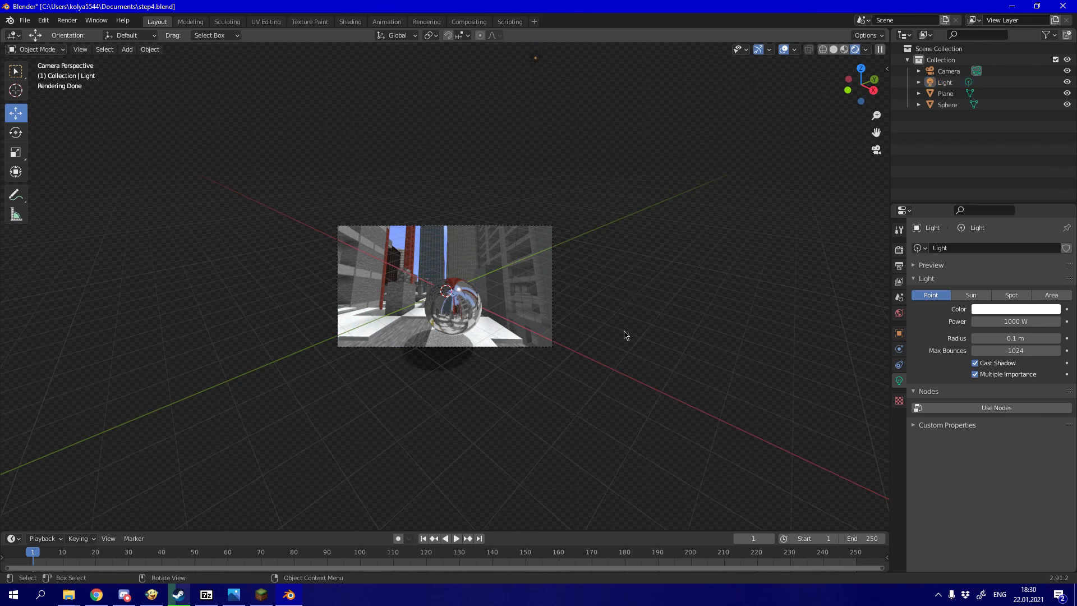
# Switch the sphere material's distribution from GGX to Multiscatter GGX.
pyautogui.scroll(6, 626, 334)
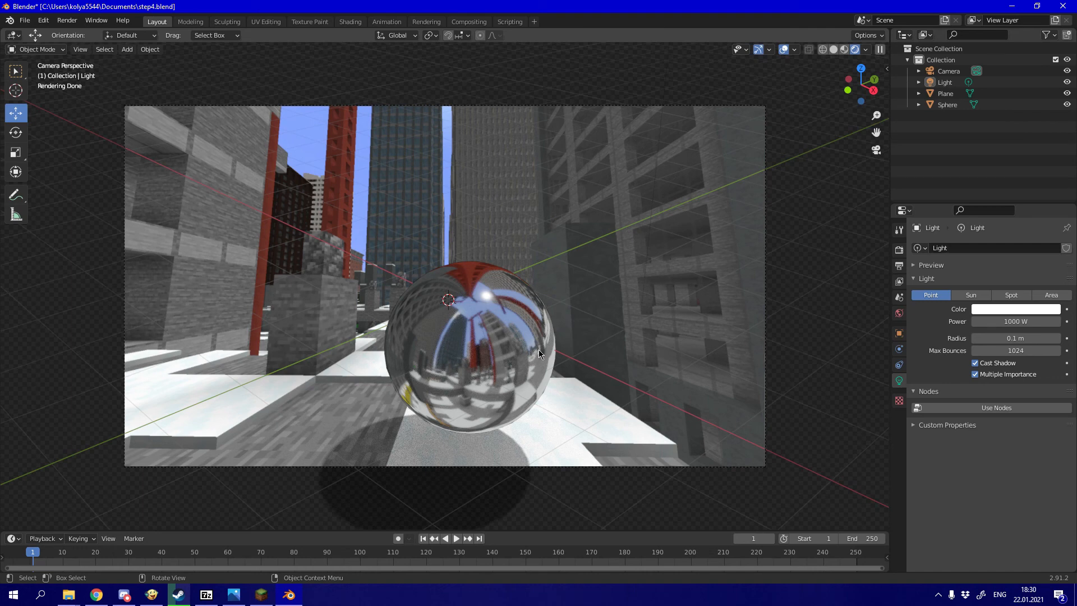
pyautogui.click(473, 349)
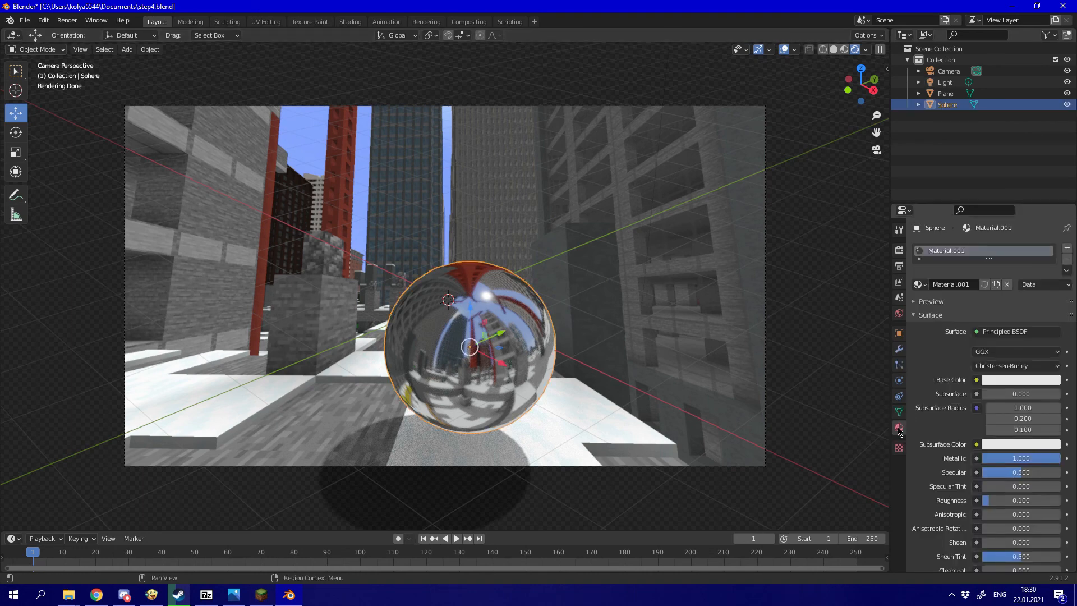
pyautogui.click(985, 352)
pyautogui.click(994, 381)
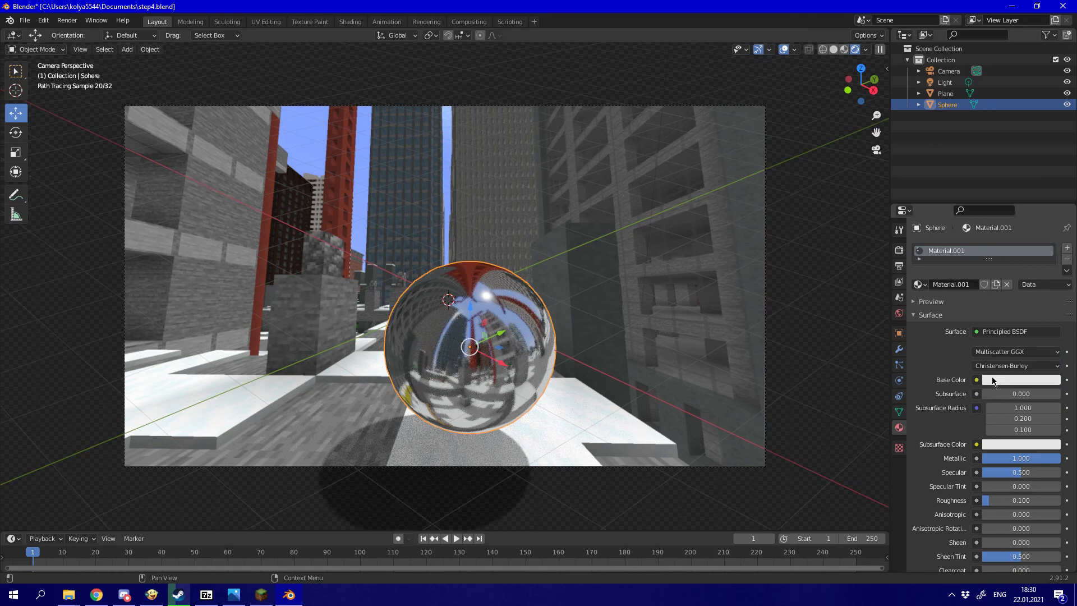
# Scale up the shadow-catcher plane beneath the sphere so it covers more of the ground, and deselect it.
pyautogui.click(311, 412)
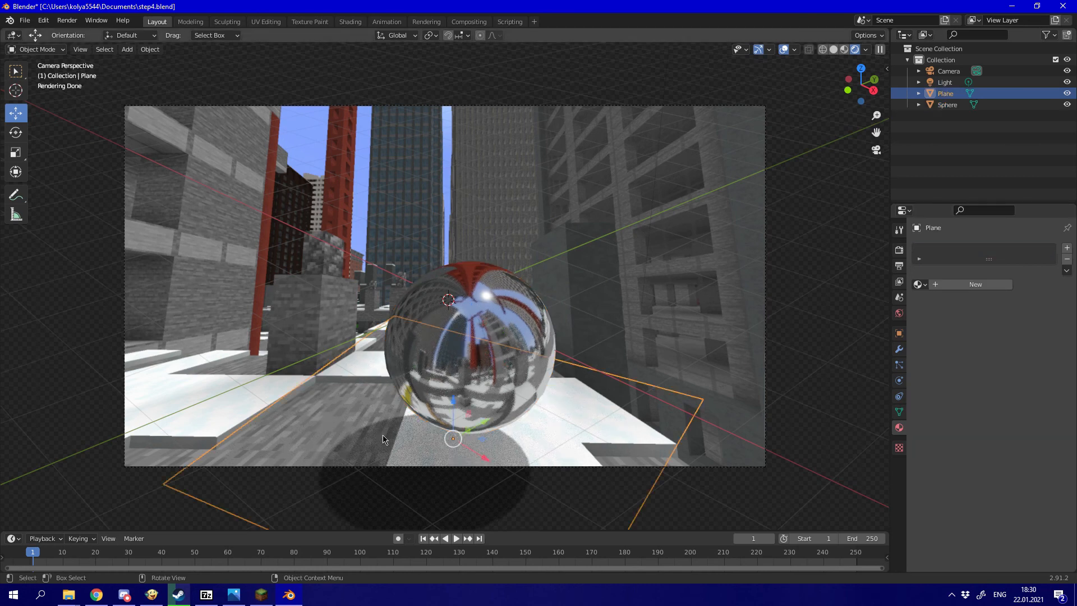
pyautogui.press('s')
pyautogui.click(285, 399)
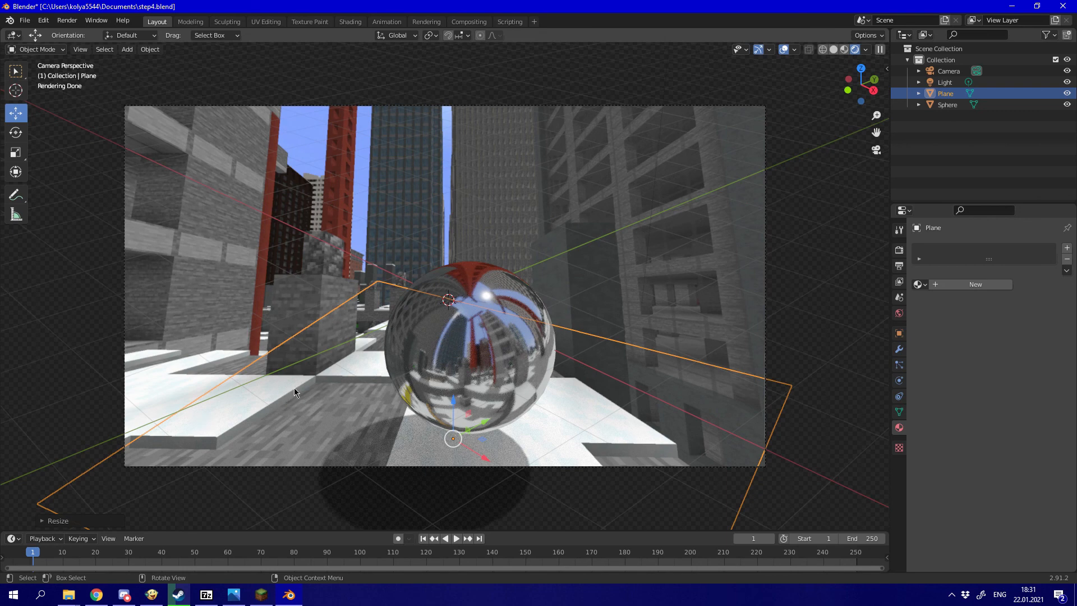
pyautogui.scroll(-1, 554, 382)
pyautogui.click(776, 415)
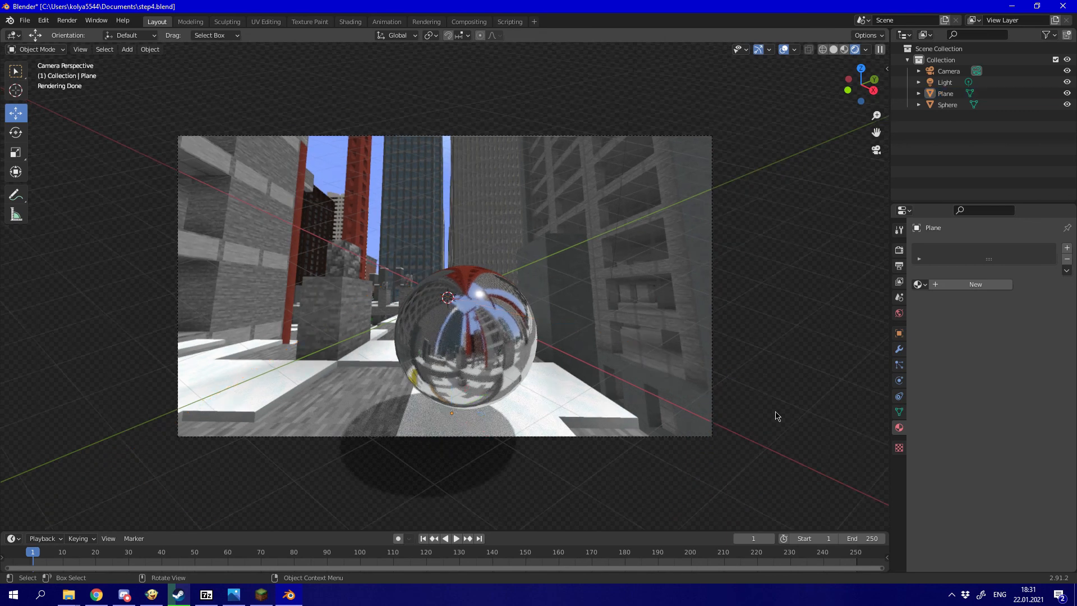